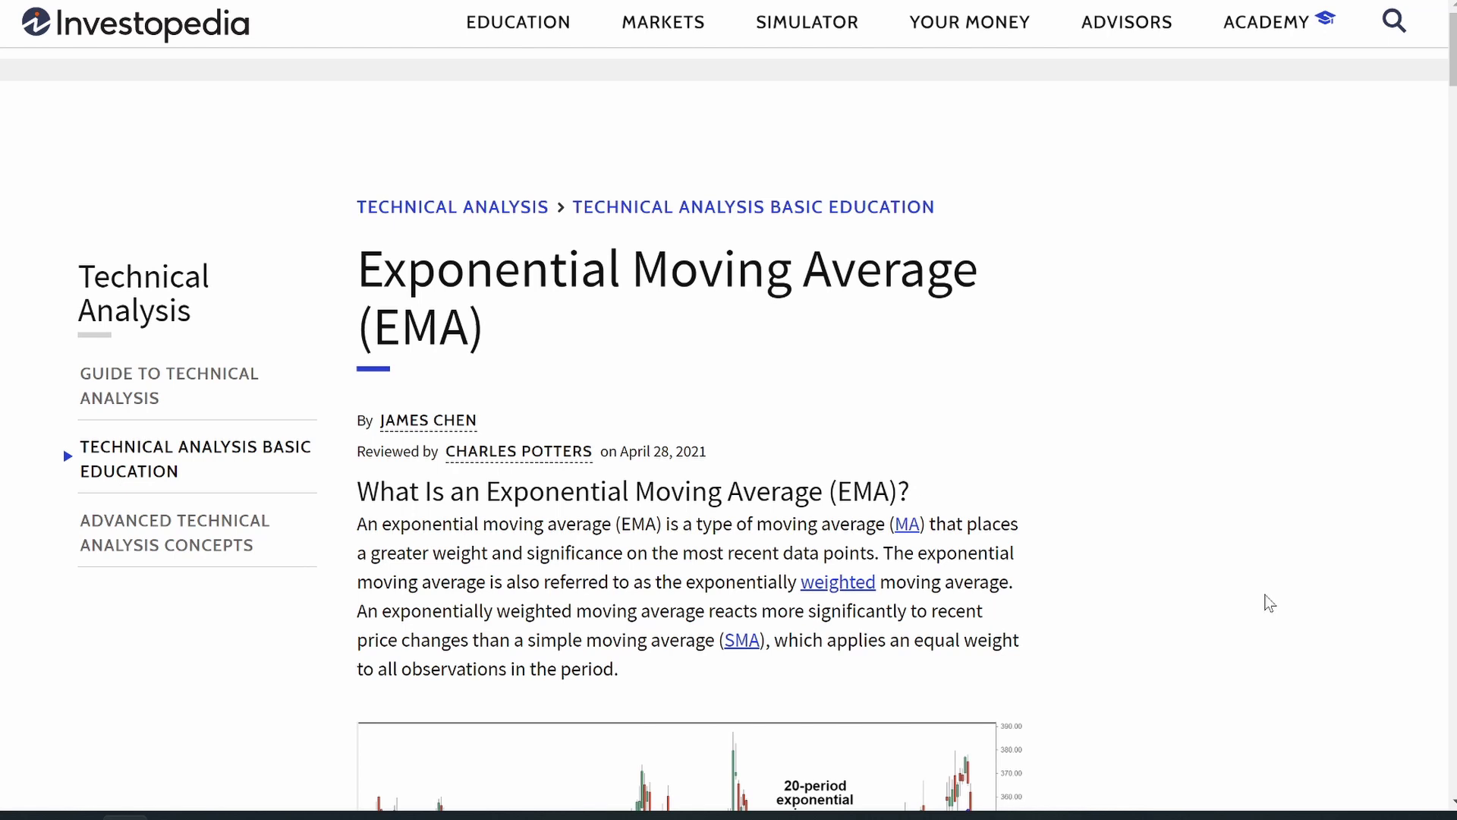
Step: Read the Investopedia introduction to the Exponential Moving Average and examine its 20-period EMA example chart
{"action": "scroll", "coordinate": [1269, 602], "scroll_direction": "down", "scroll_amount": 6}
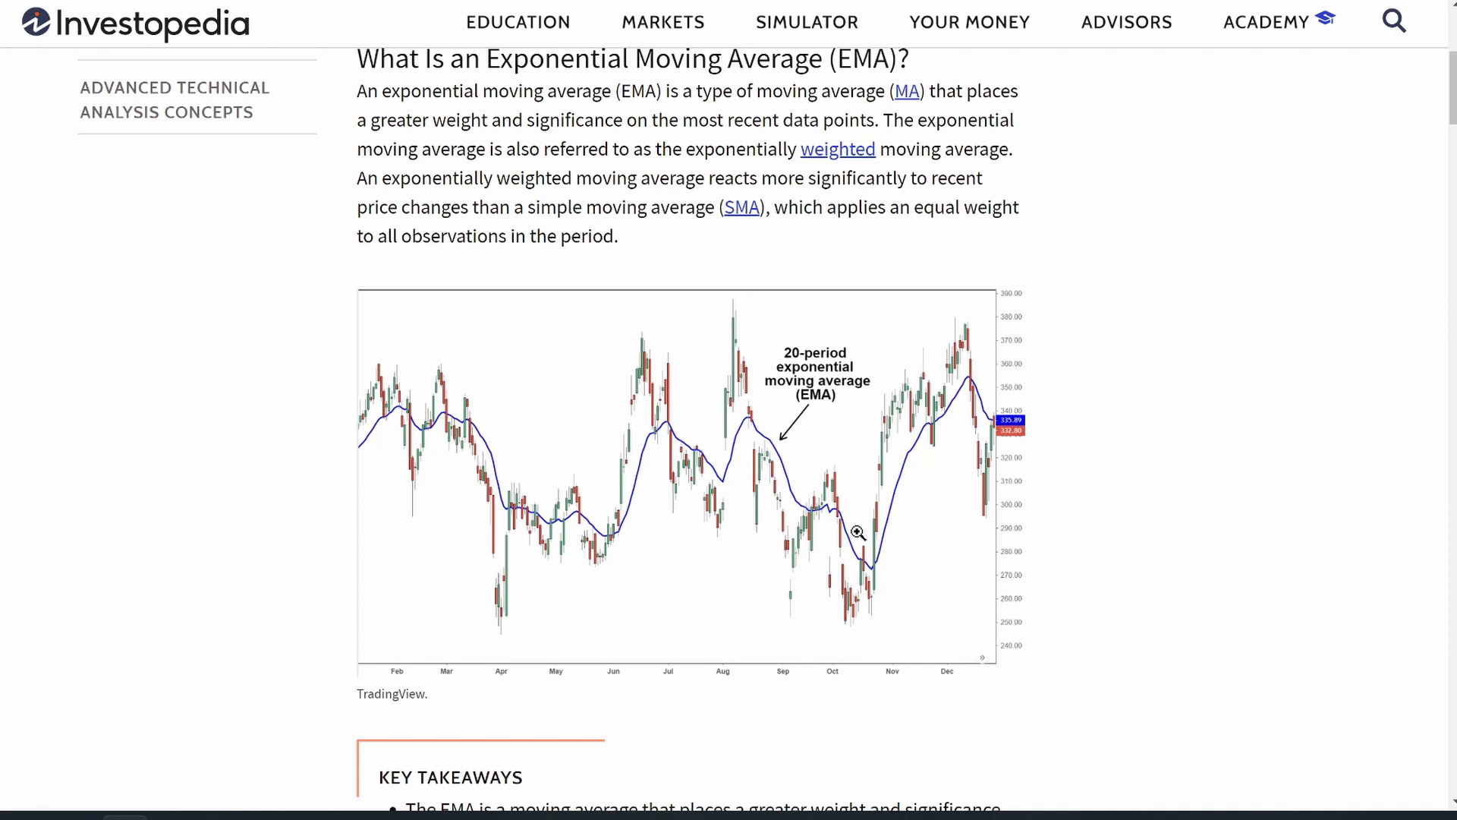
{"action": "scroll", "coordinate": [564, 392], "scroll_direction": "up", "scroll_amount": 1}
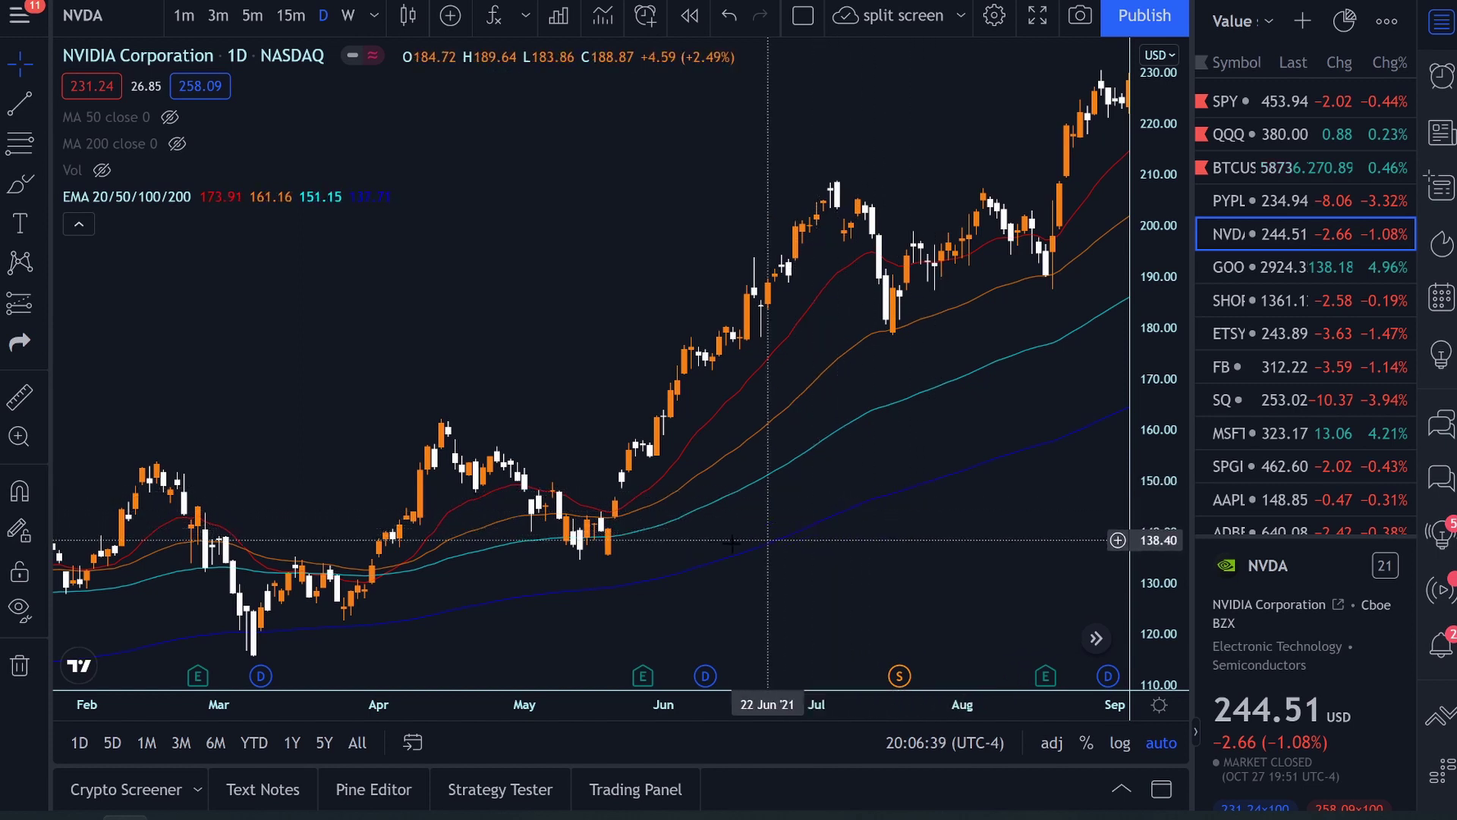
Step: Show the hidden MA 200 and MA 50 lines on the NVDA daily chart alongside the EMAs
{"action": "scroll", "coordinate": [835, 489], "scroll_direction": "right", "scroll_amount": 1}
{"action": "scroll", "coordinate": [835, 490], "scroll_direction": "right", "scroll_amount": 10}
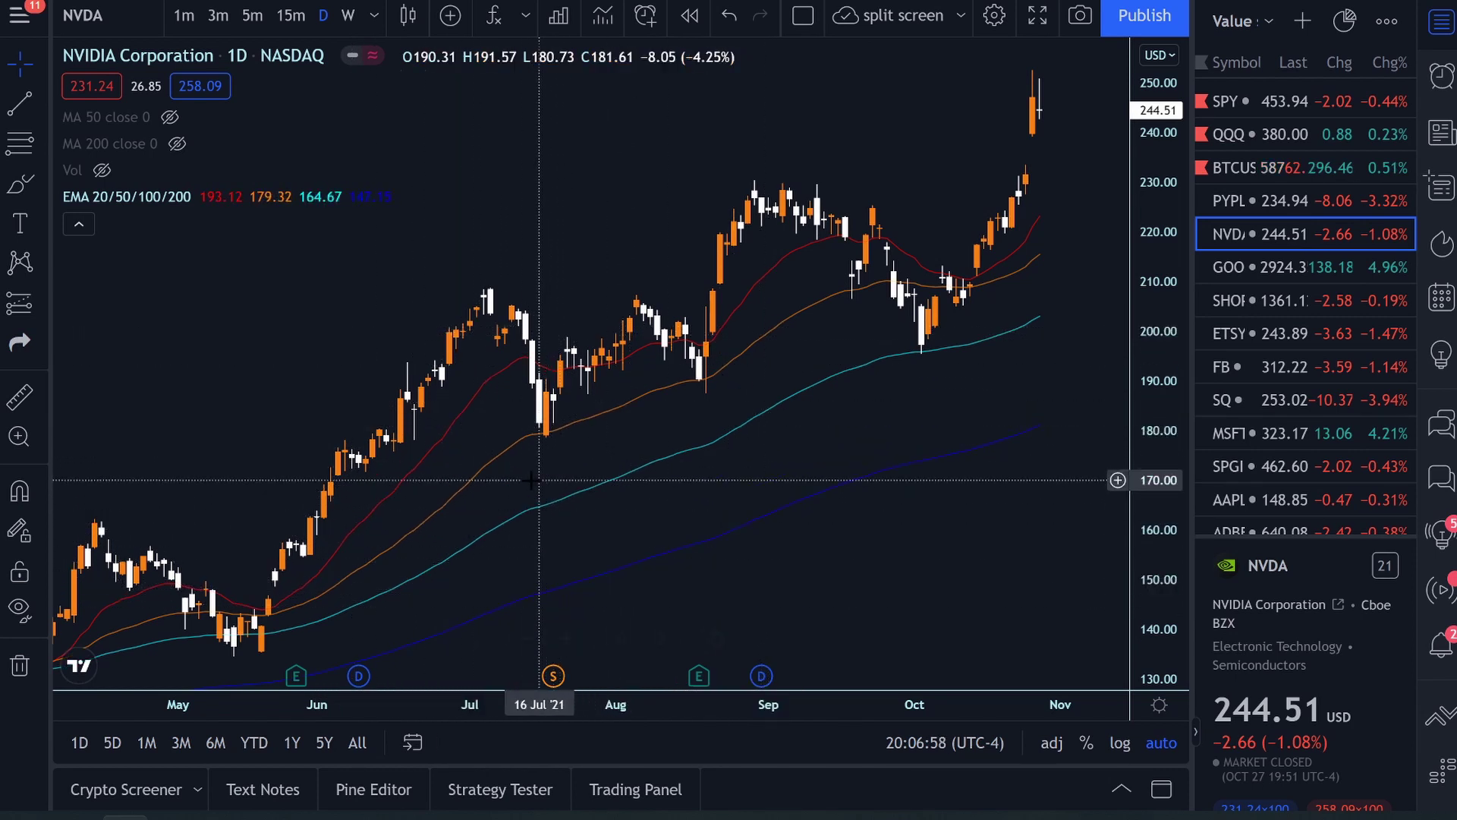
{"action": "scroll", "coordinate": [601, 504], "scroll_direction": "left", "scroll_amount": 10}
{"action": "scroll", "coordinate": [618, 507], "scroll_direction": "down", "scroll_amount": 10}
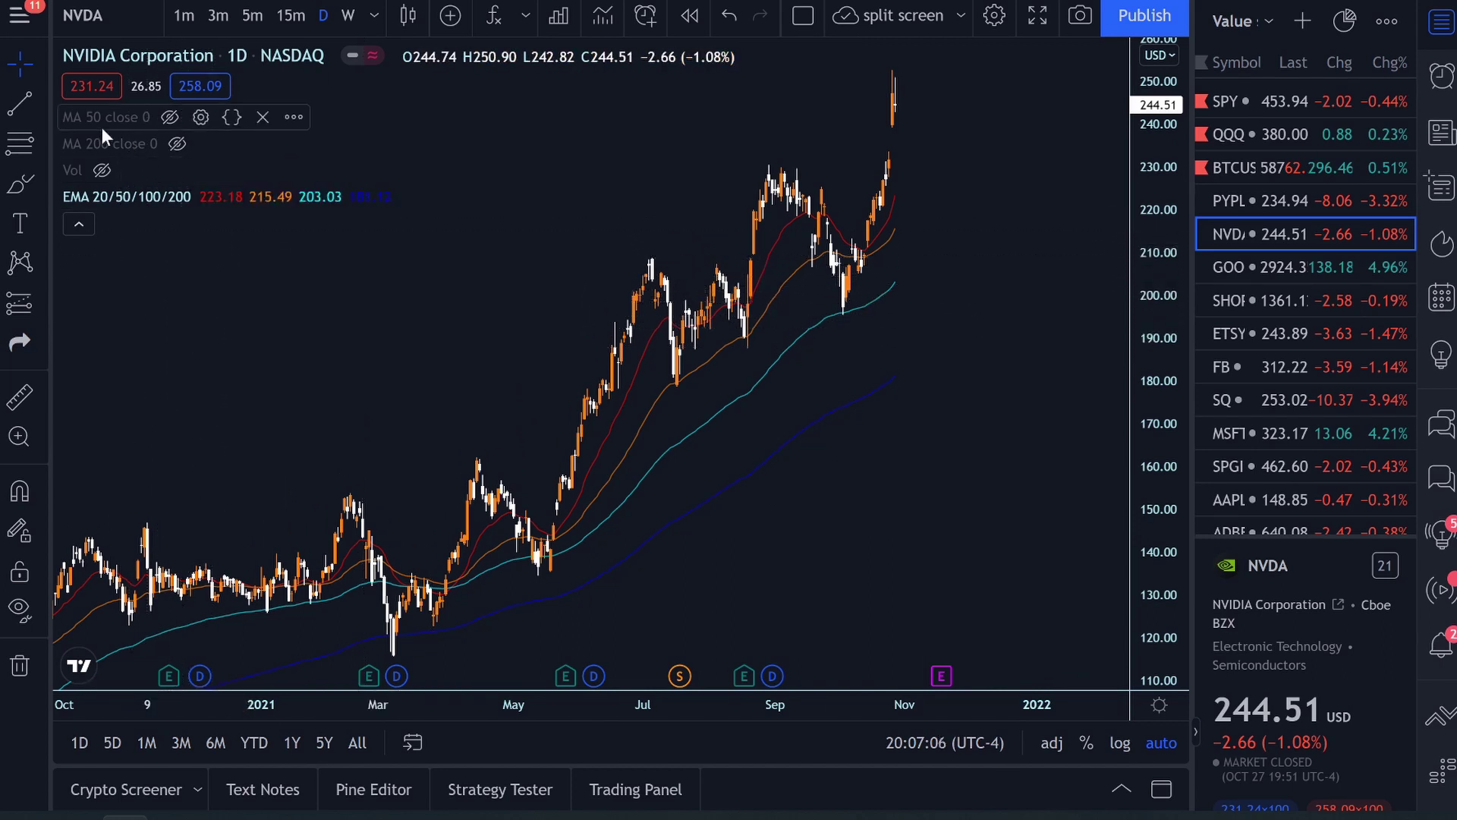
{"action": "left_click", "coordinate": [177, 143]}
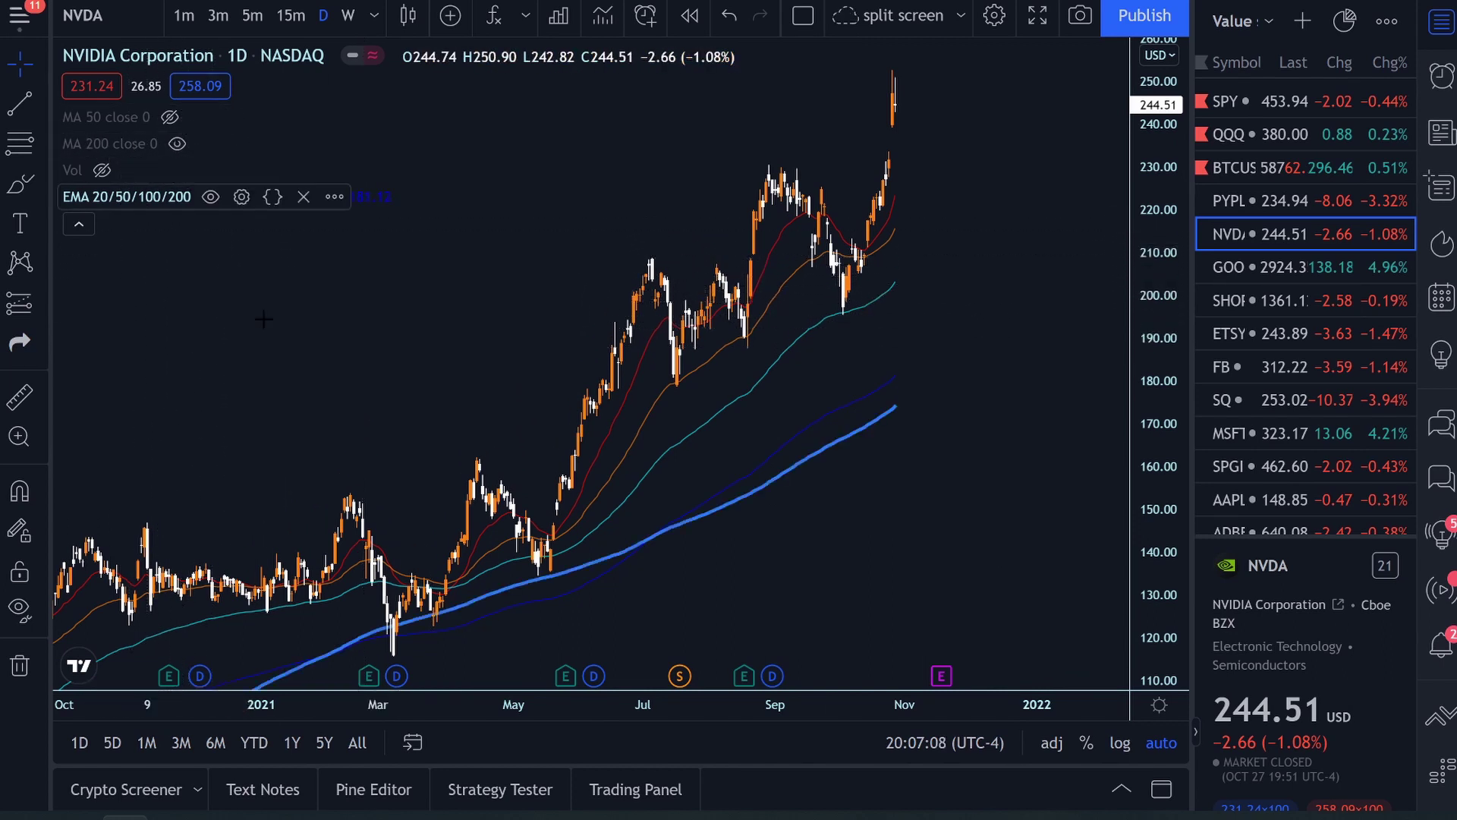
{"action": "scroll", "coordinate": [476, 520], "scroll_direction": "left", "scroll_amount": 5}
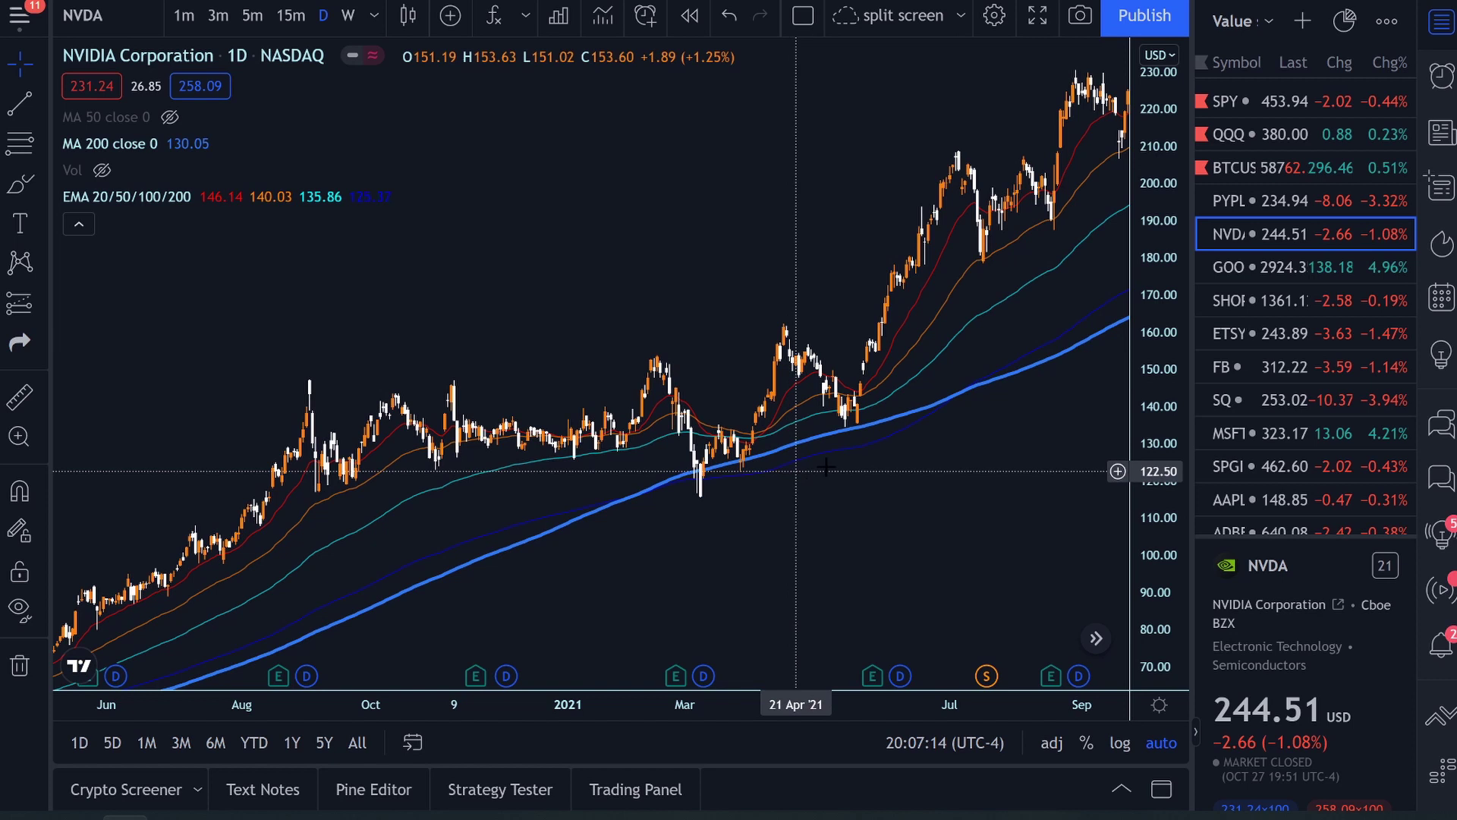
{"action": "scroll", "coordinate": [795, 472], "scroll_direction": "right", "scroll_amount": 5}
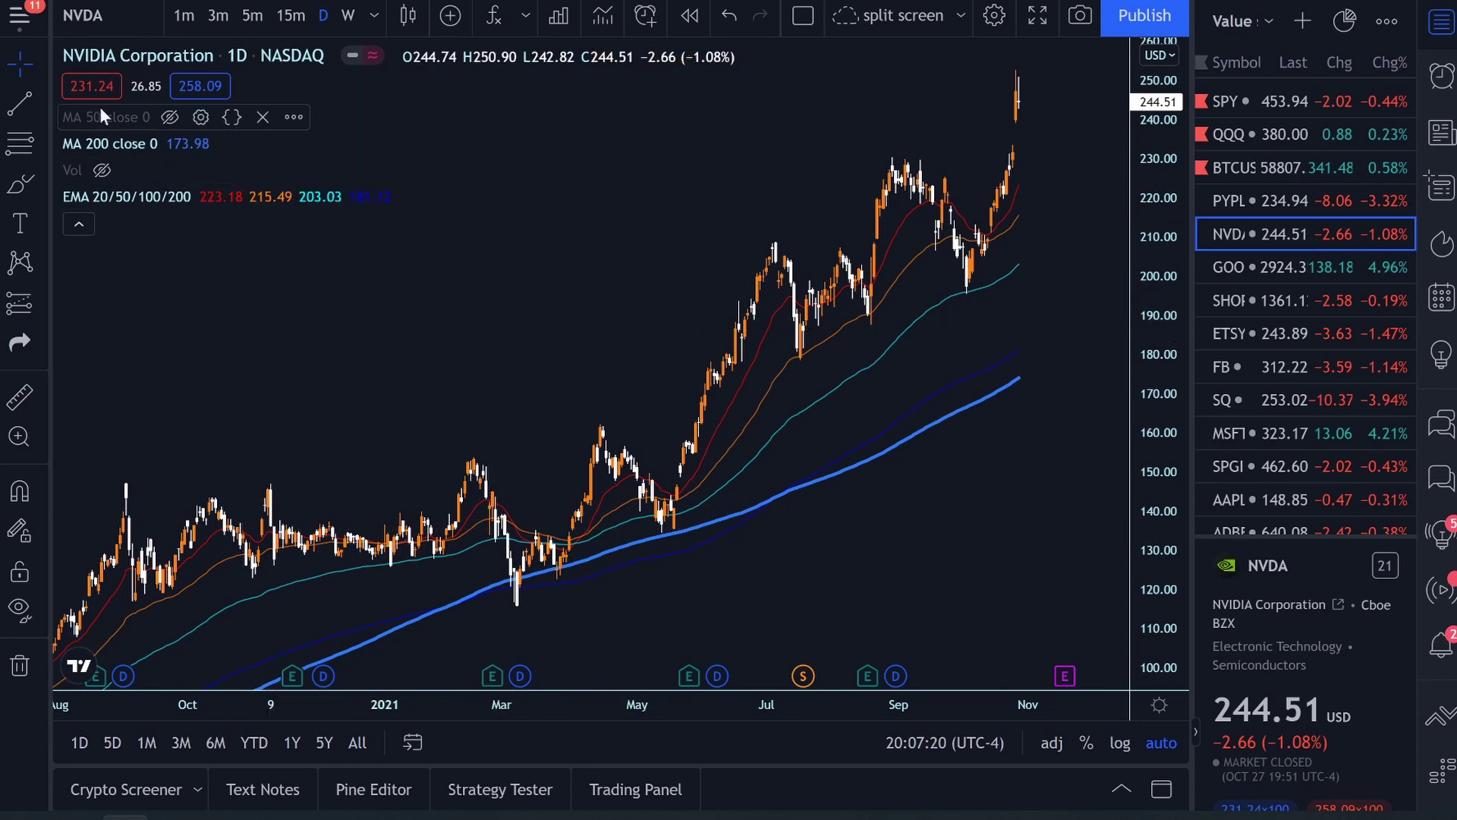
{"action": "left_click", "coordinate": [175, 118]}
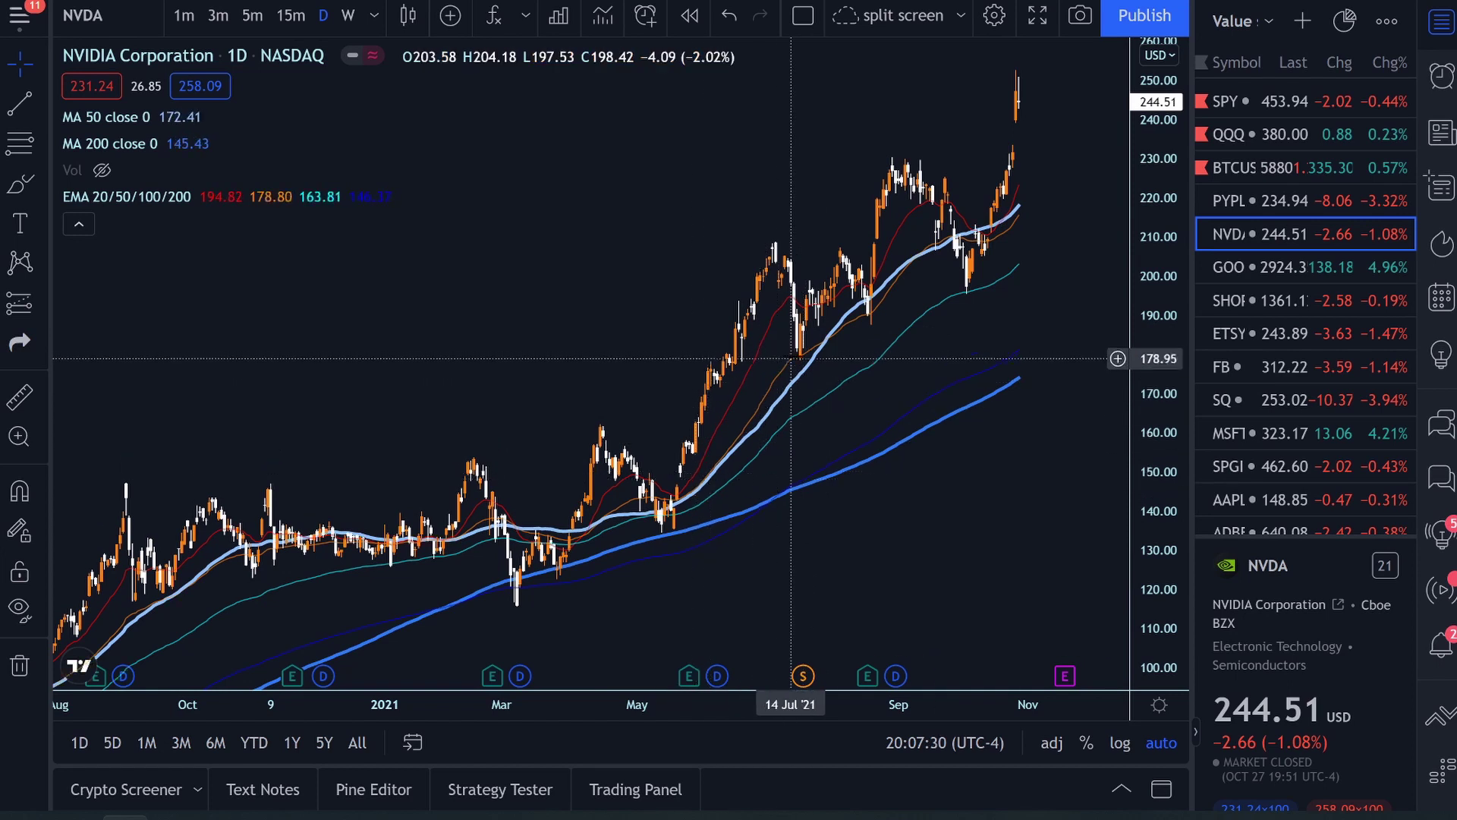
Step: Hide the MA 200 and MA 50 lines on the NVDA chart
{"action": "mouse_move", "coordinate": [85, 144]}
{"action": "left_click", "coordinate": [178, 143]}
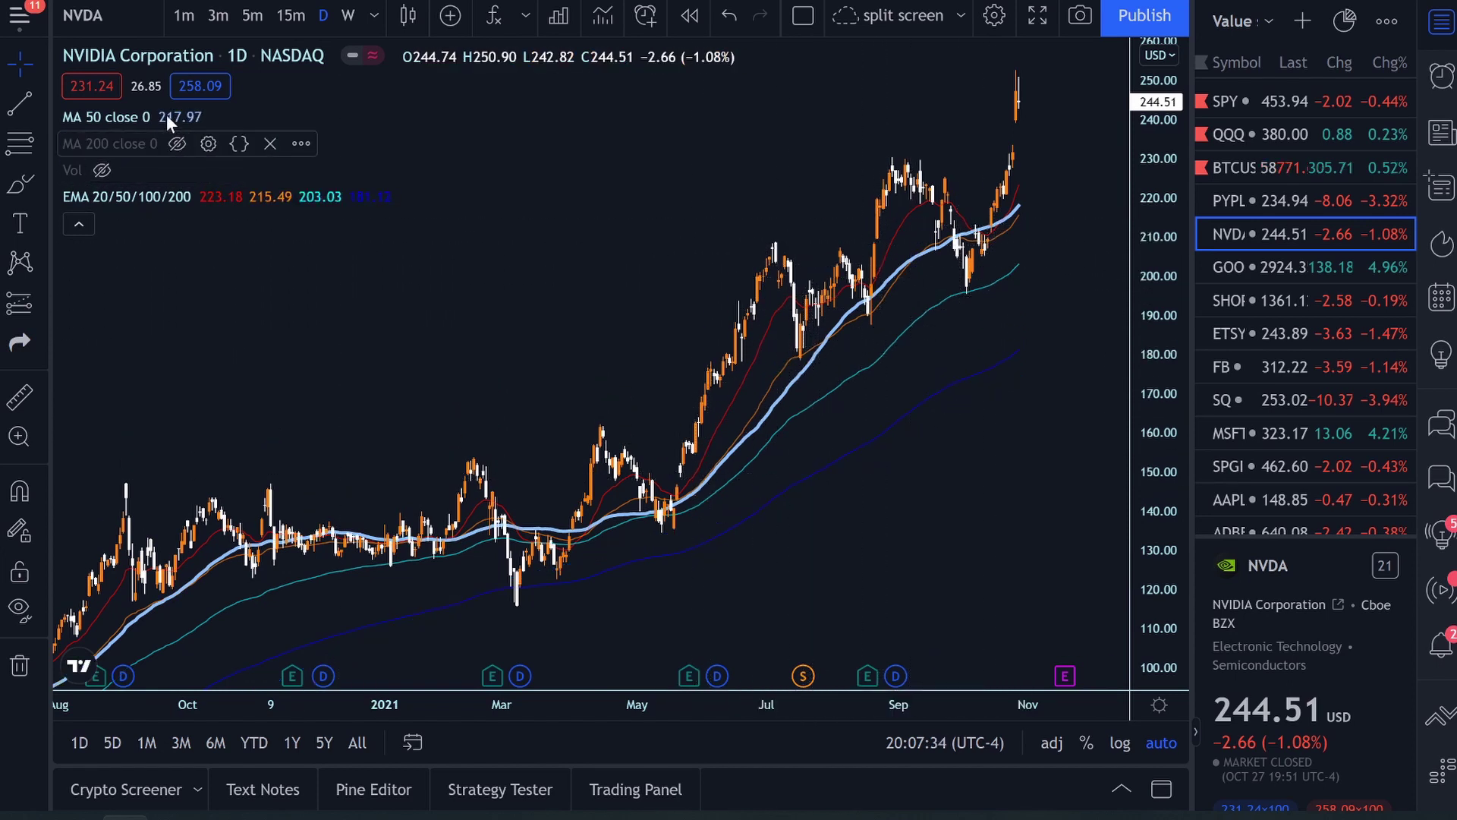
{"action": "left_click", "coordinate": [167, 116]}
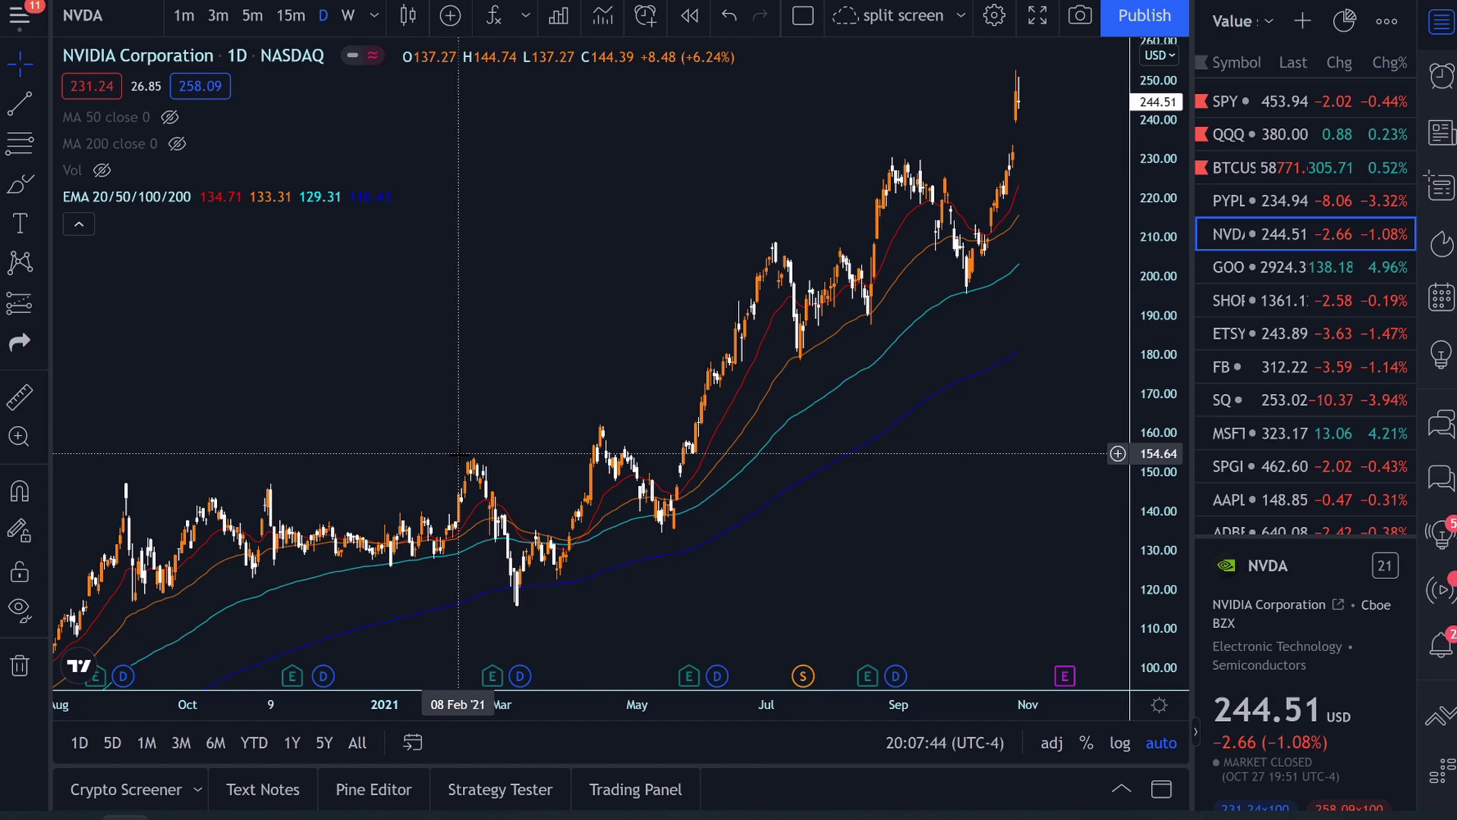
Step: Examine how the NVDA price moves relative to the four EMA lines around the early March 2021 low
{"action": "scroll", "coordinate": [350, 429], "scroll_direction": "left", "scroll_amount": 10}
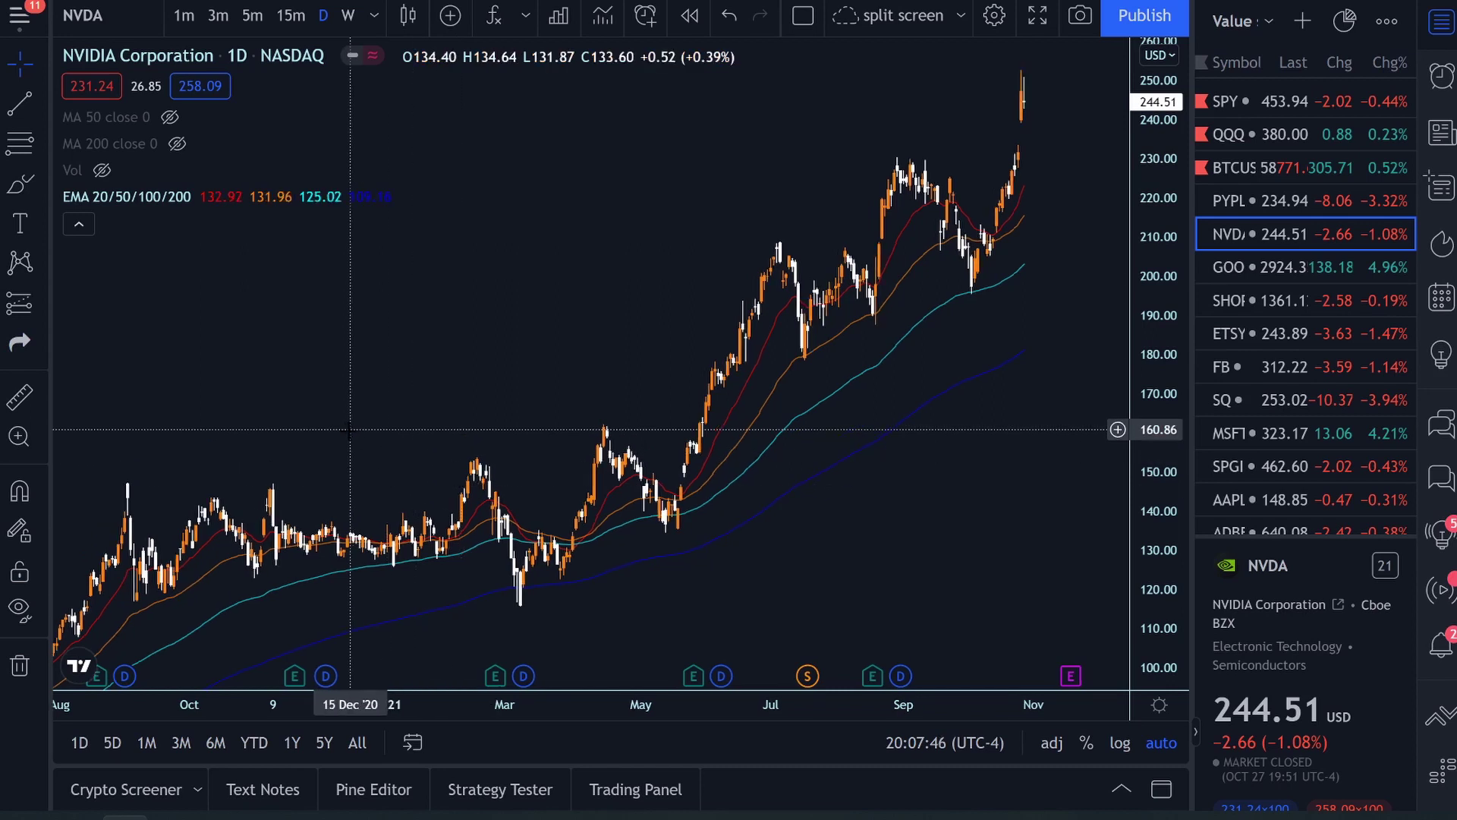
{"action": "scroll", "coordinate": [350, 430], "scroll_direction": "right", "scroll_amount": 10}
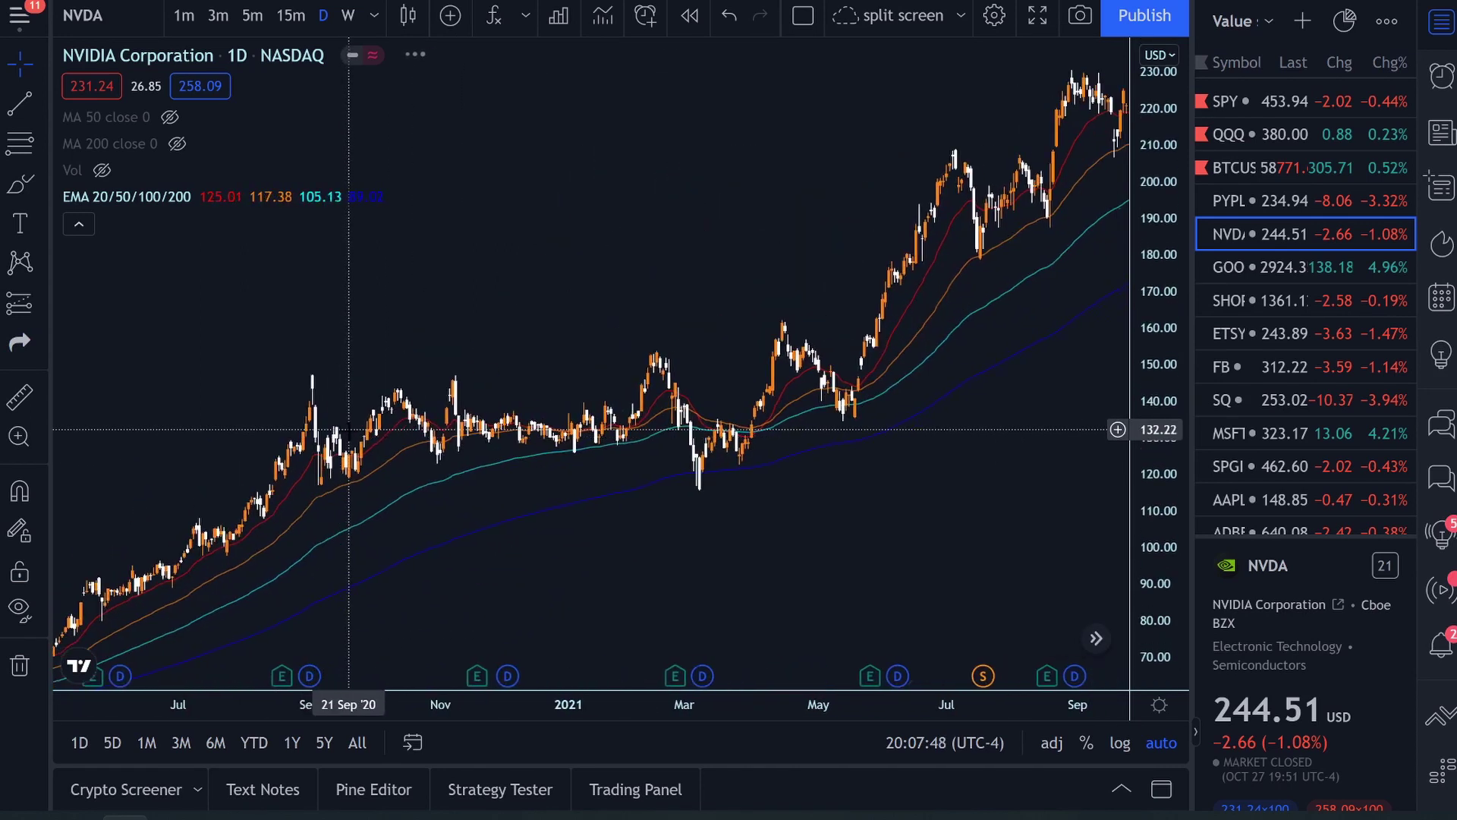
{"action": "scroll", "coordinate": [350, 429], "scroll_direction": "right", "scroll_amount": 3}
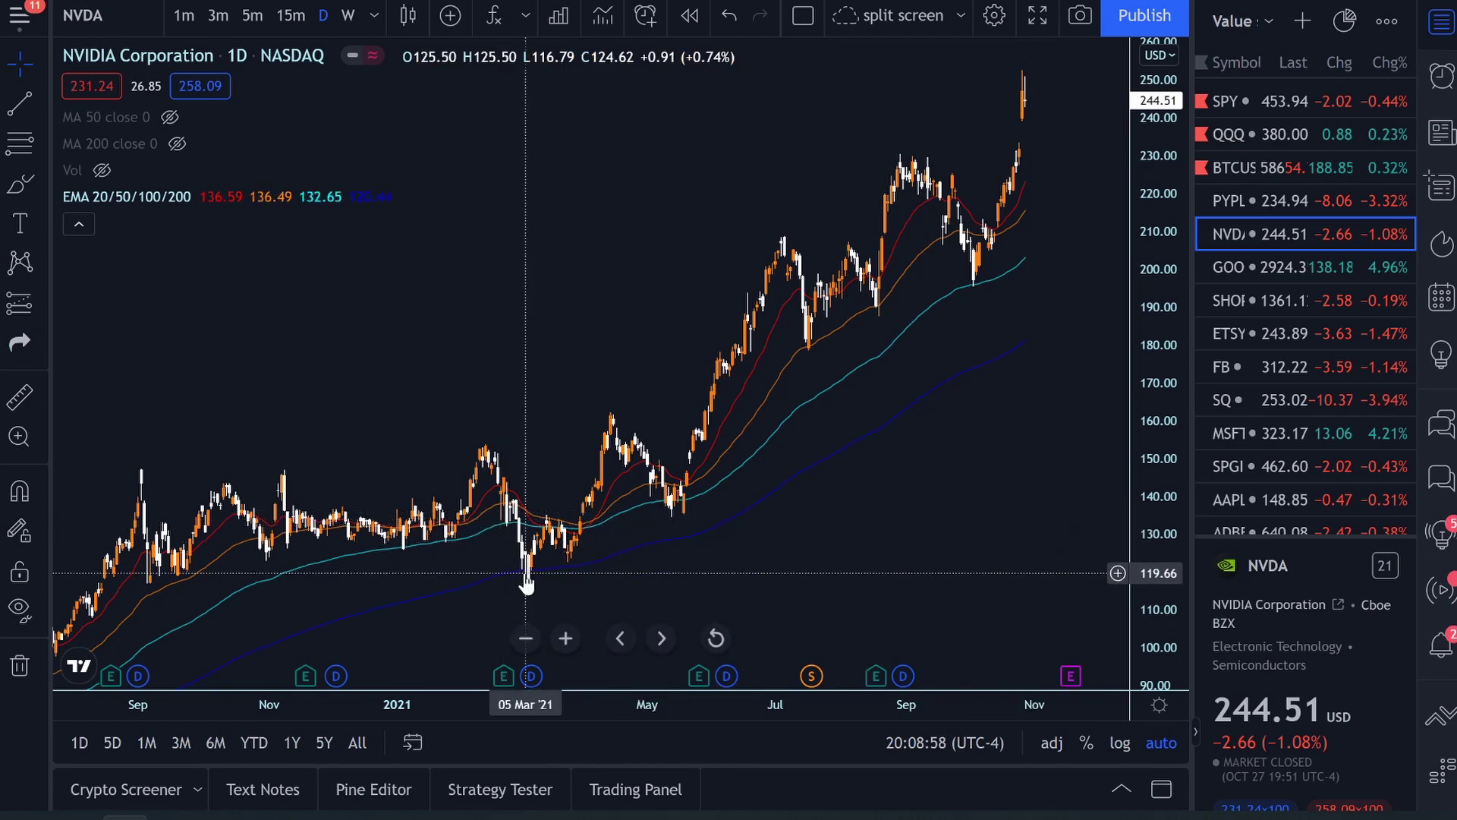
{"action": "scroll", "coordinate": [440, 567], "scroll_direction": "left", "scroll_amount": 3}
{"action": "scroll", "coordinate": [442, 568], "scroll_direction": "left", "scroll_amount": 1}
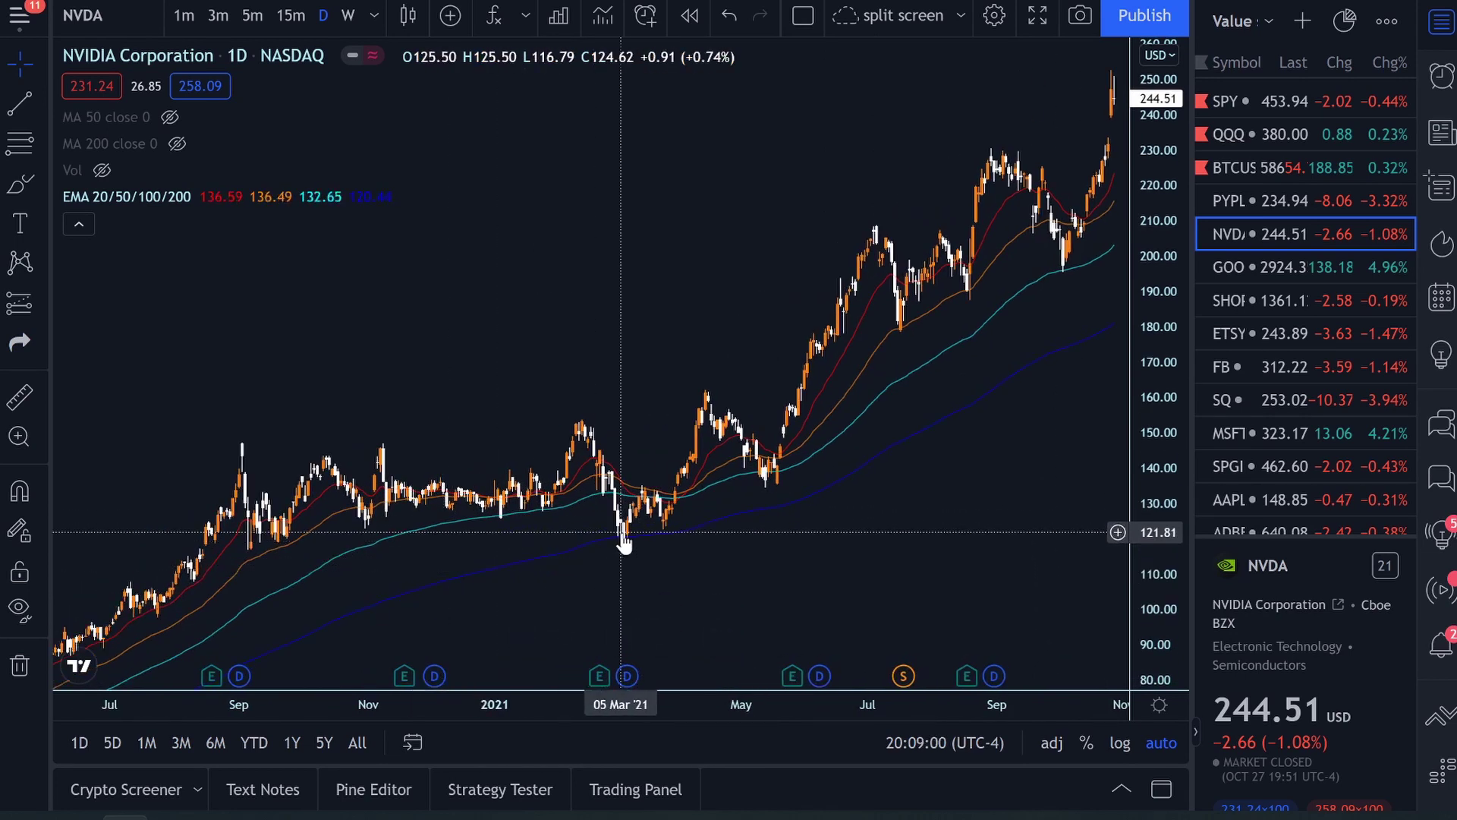
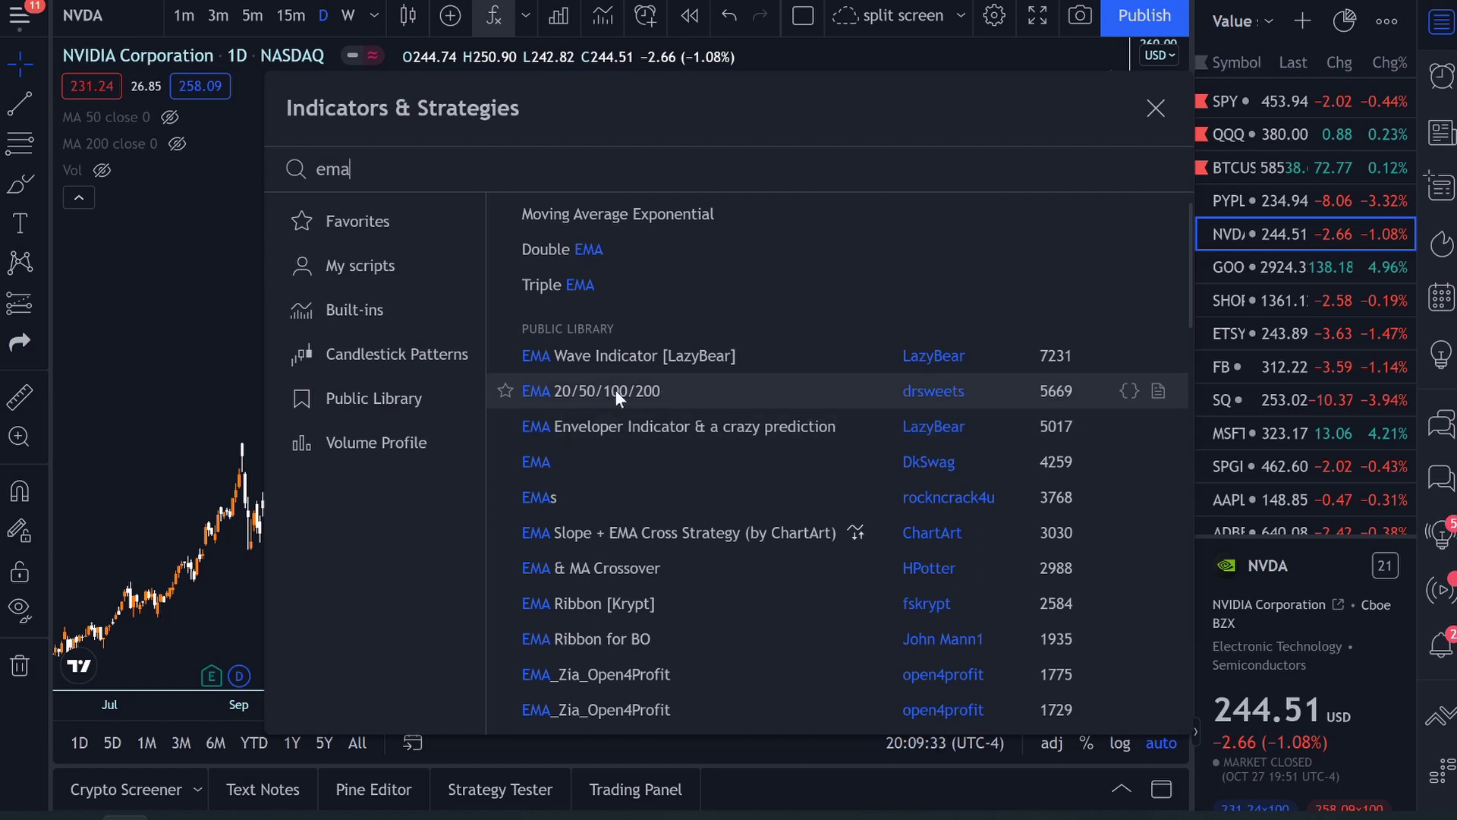
Step: Add the built-in Moving Average Exponential indicator to the NVDA chart from the "ema" search results
{"action": "scroll", "coordinate": [643, 388], "scroll_direction": "up", "scroll_amount": 1}
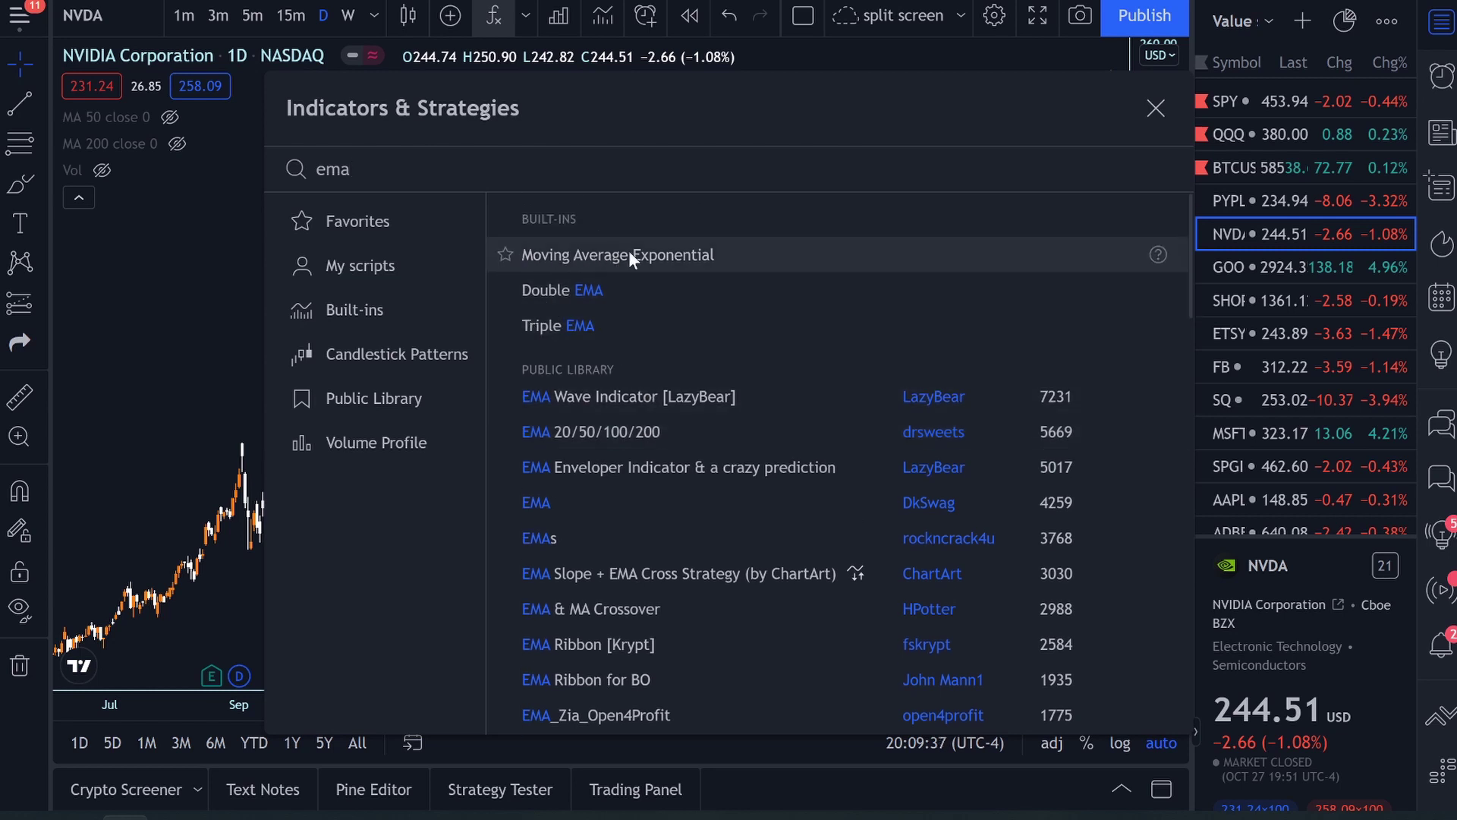
{"action": "left_click", "coordinate": [659, 255]}
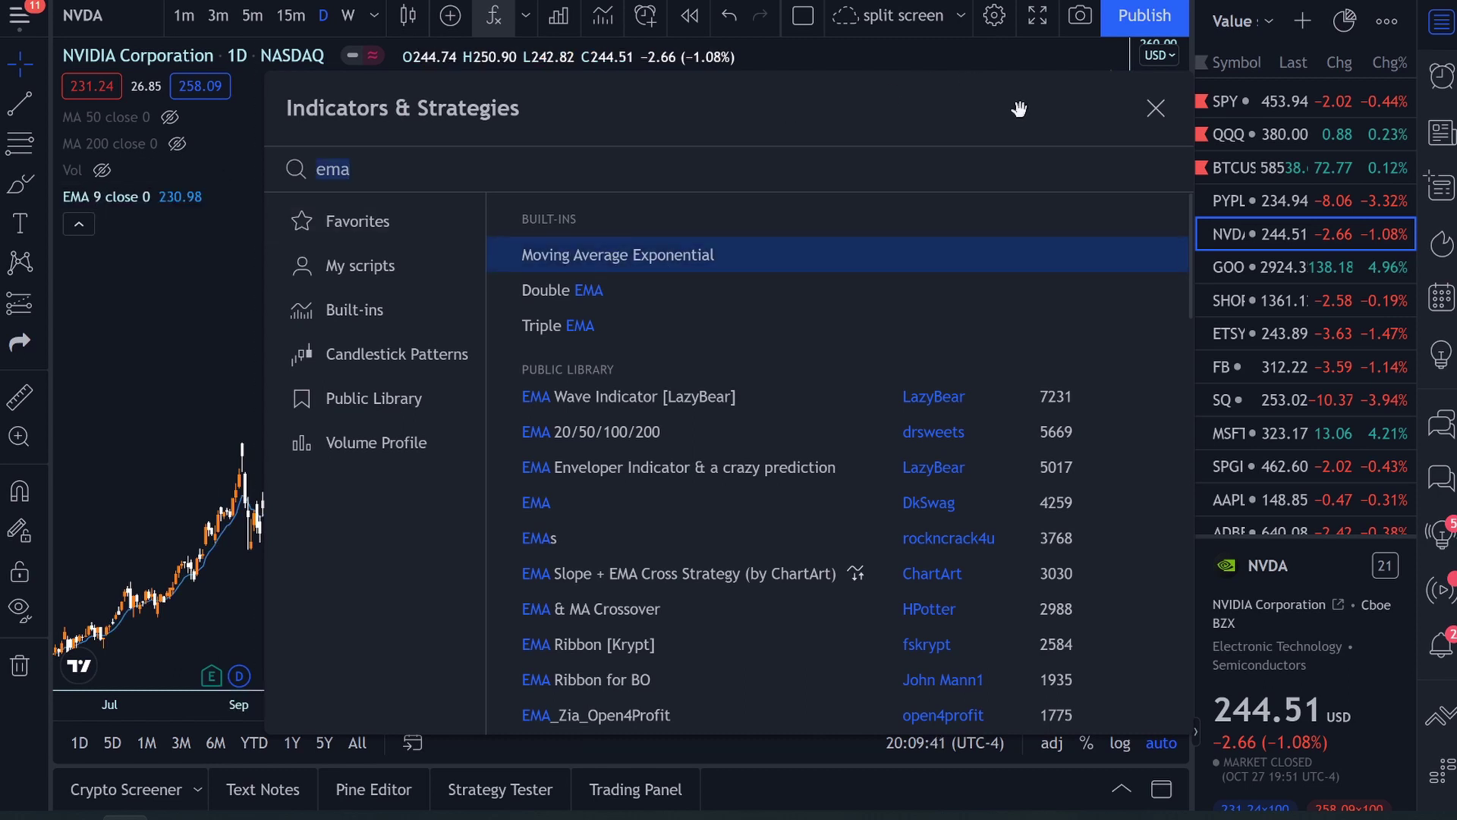
{"action": "left_click", "coordinate": [1154, 108]}
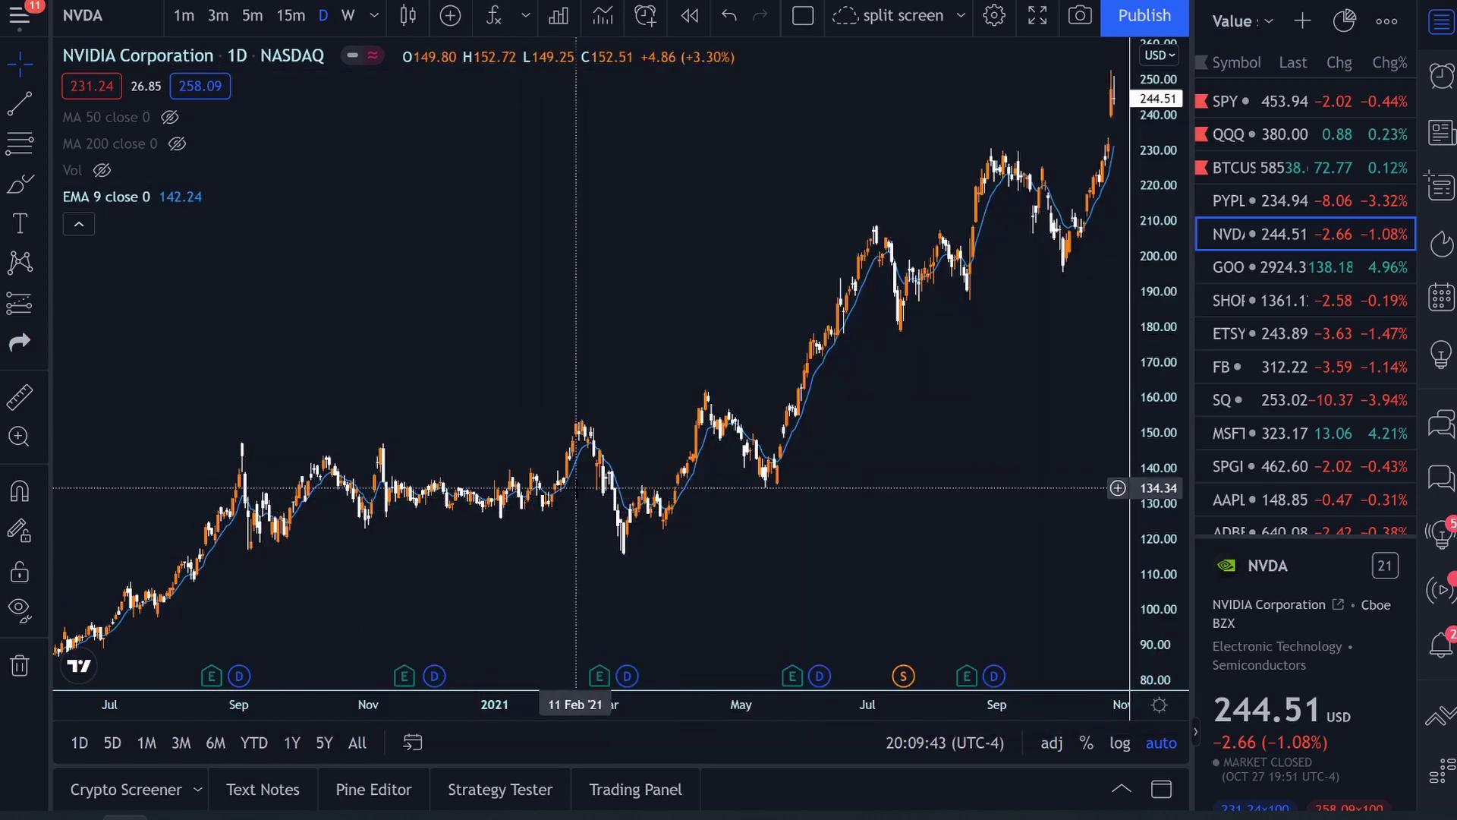
Step: View the input settings of the single built-in EMA, close them without changes, and remove that indicator from the chart
{"action": "mouse_move", "coordinate": [176, 196]}
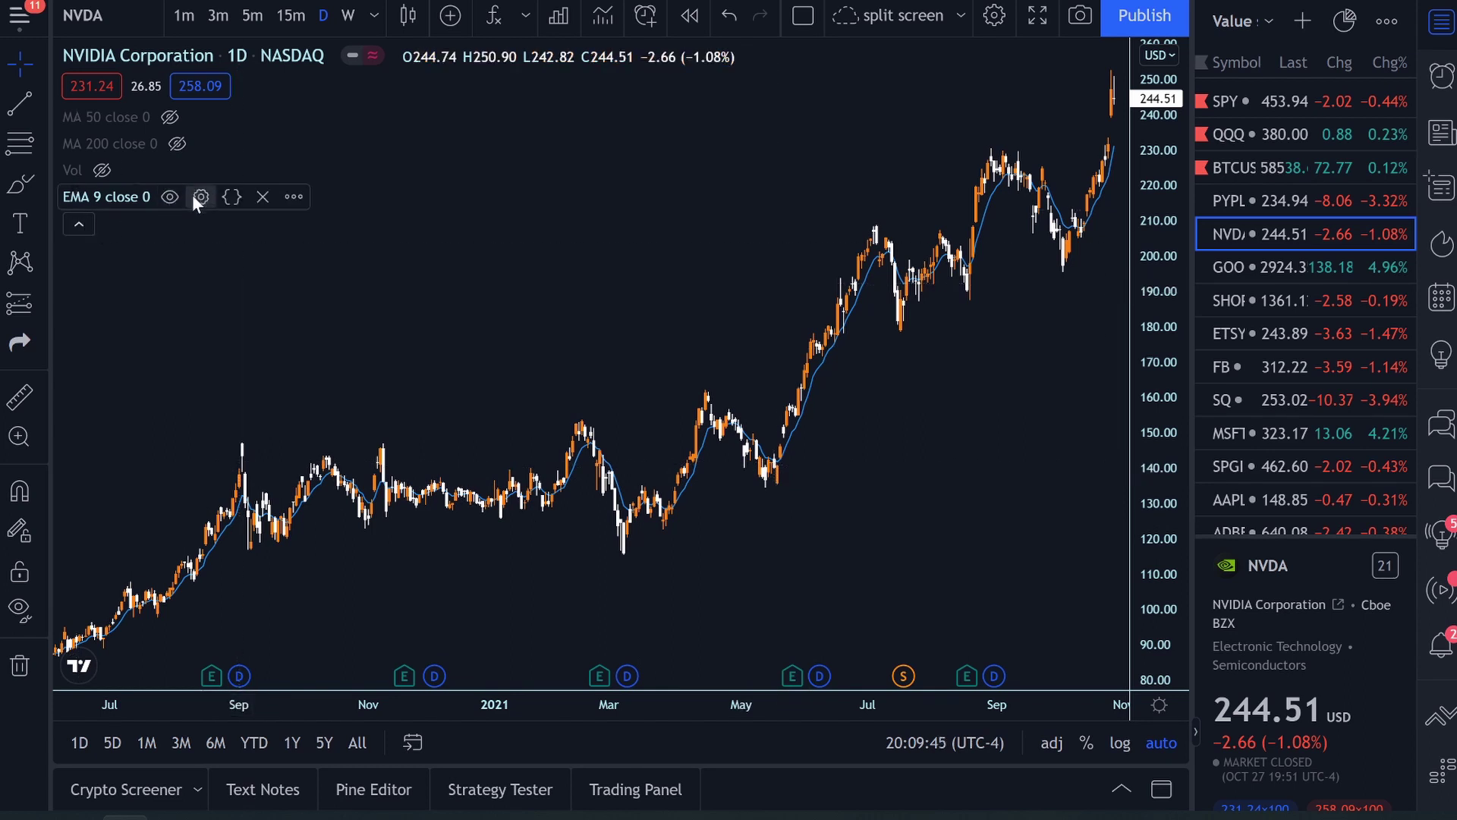
{"action": "left_click", "coordinate": [288, 196]}
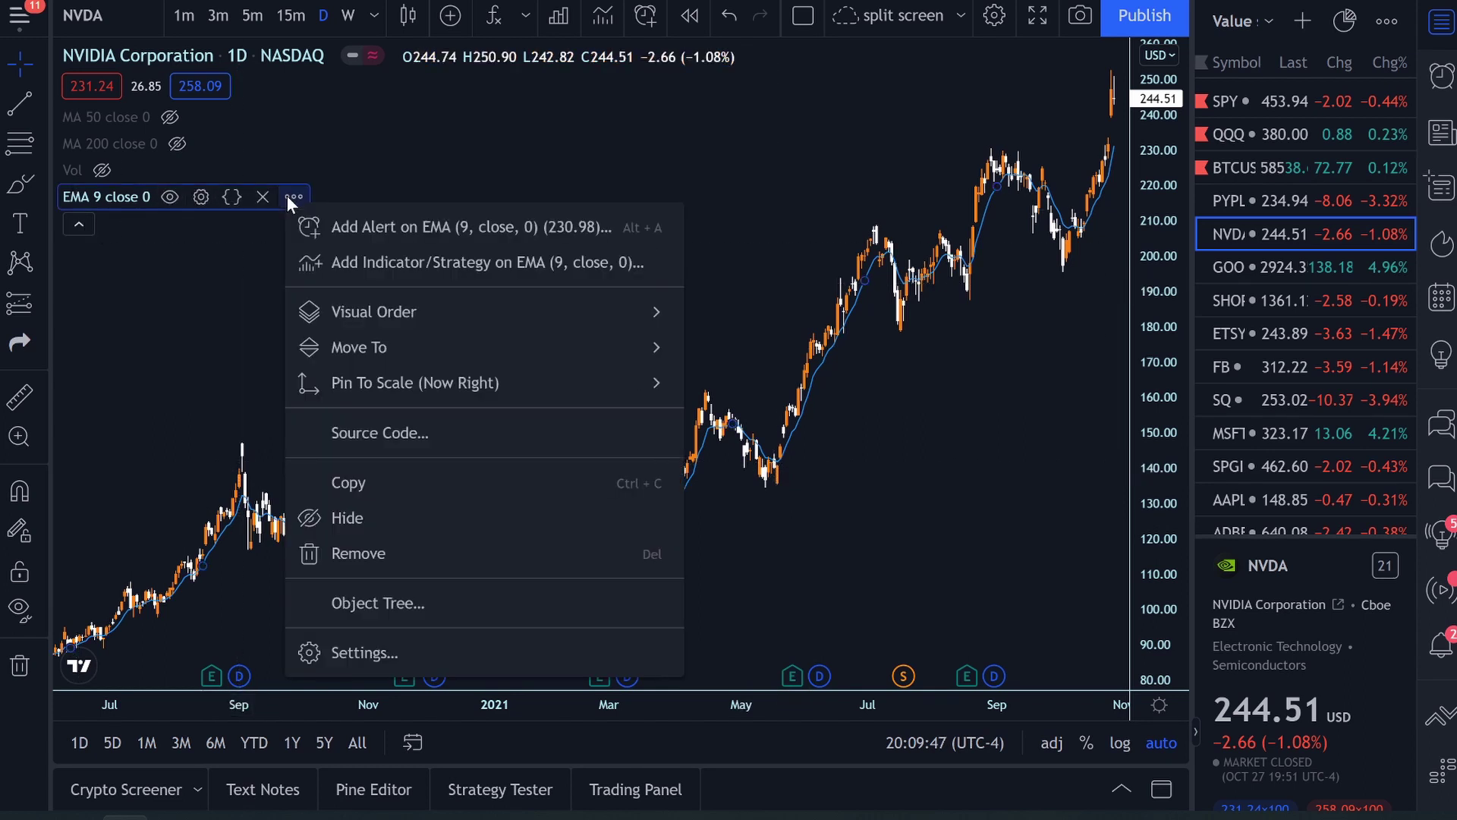
{"action": "left_click", "coordinate": [130, 194]}
{"action": "double_click", "coordinate": [130, 196]}
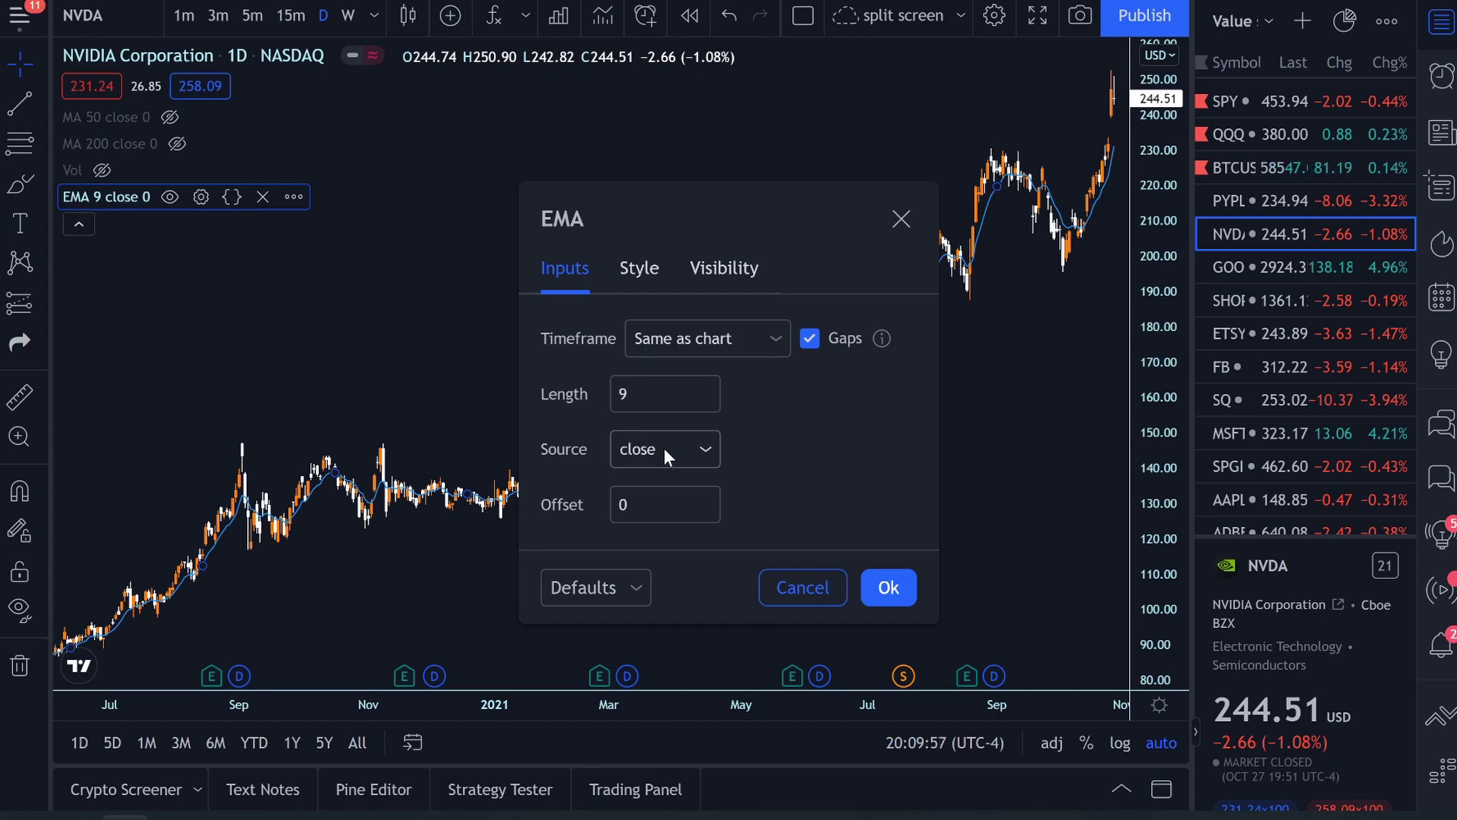
{"action": "left_click", "coordinate": [901, 219]}
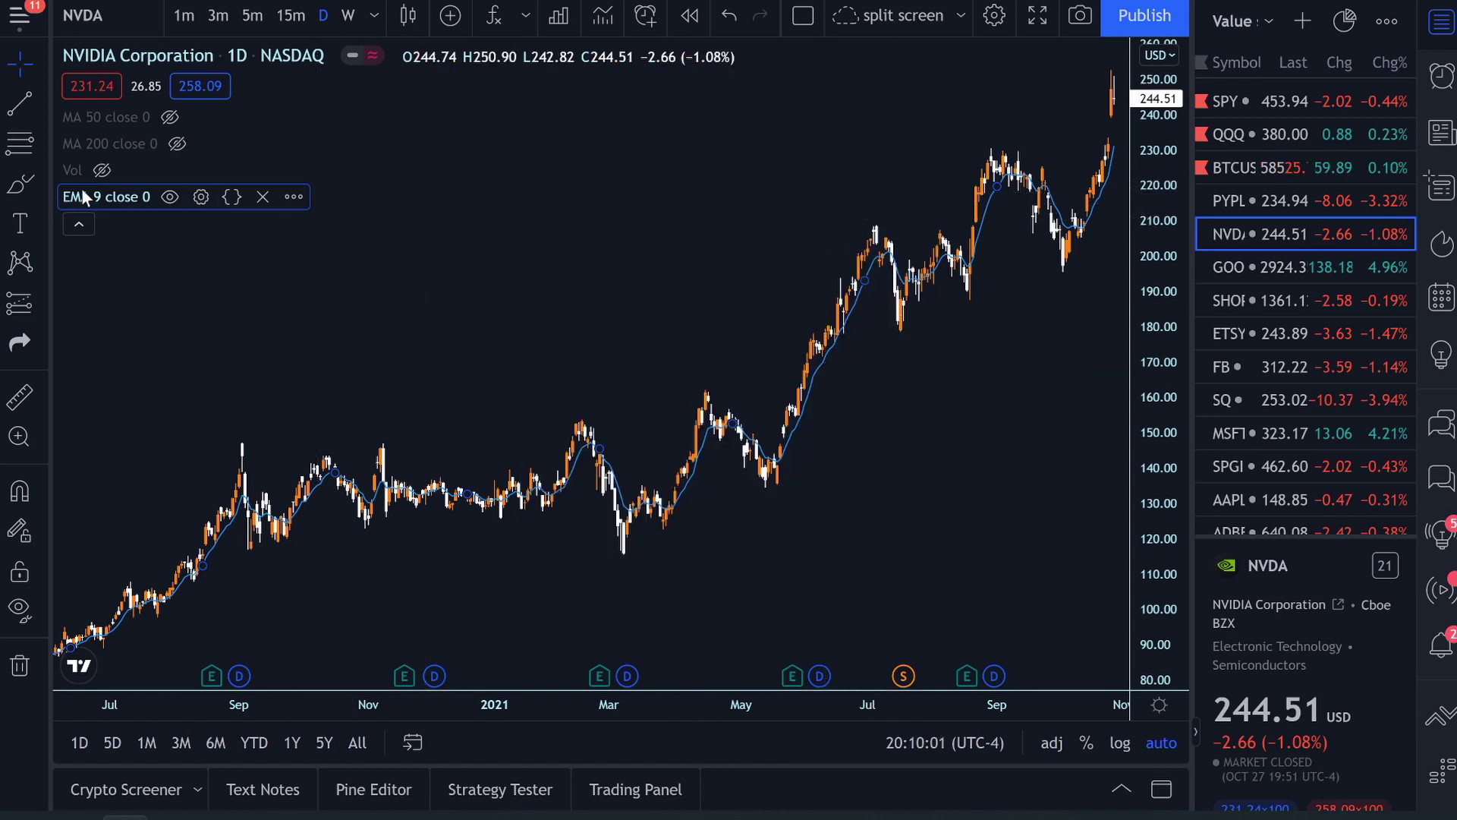
{"action": "left_click", "coordinate": [262, 197]}
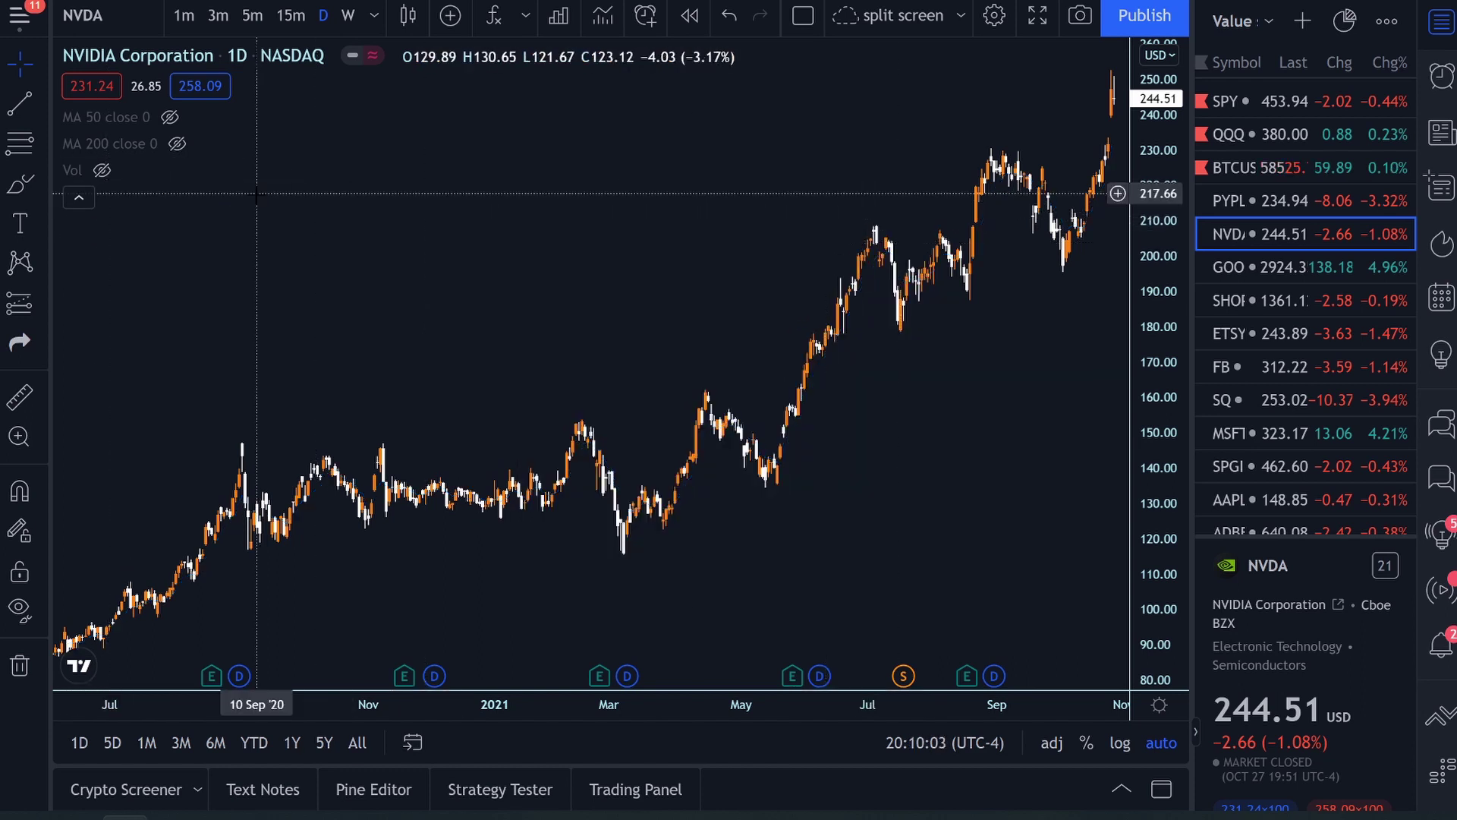
Step: Search the indicators for "ema" and add the public-library EMA 20/50/100/200 by drsweets to the chart
{"action": "left_click", "coordinate": [494, 15]}
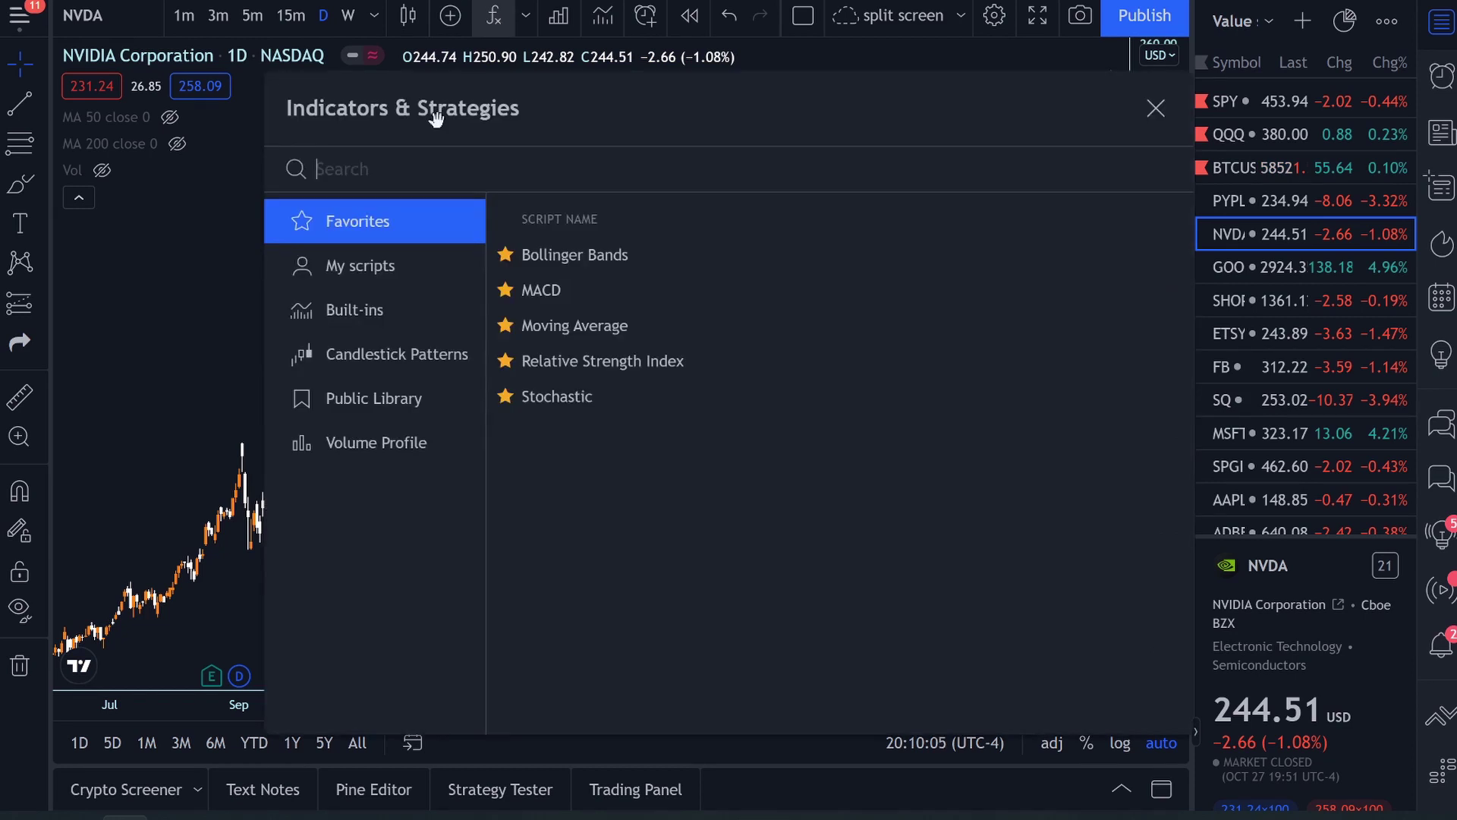
{"action": "type", "text": "ema"}
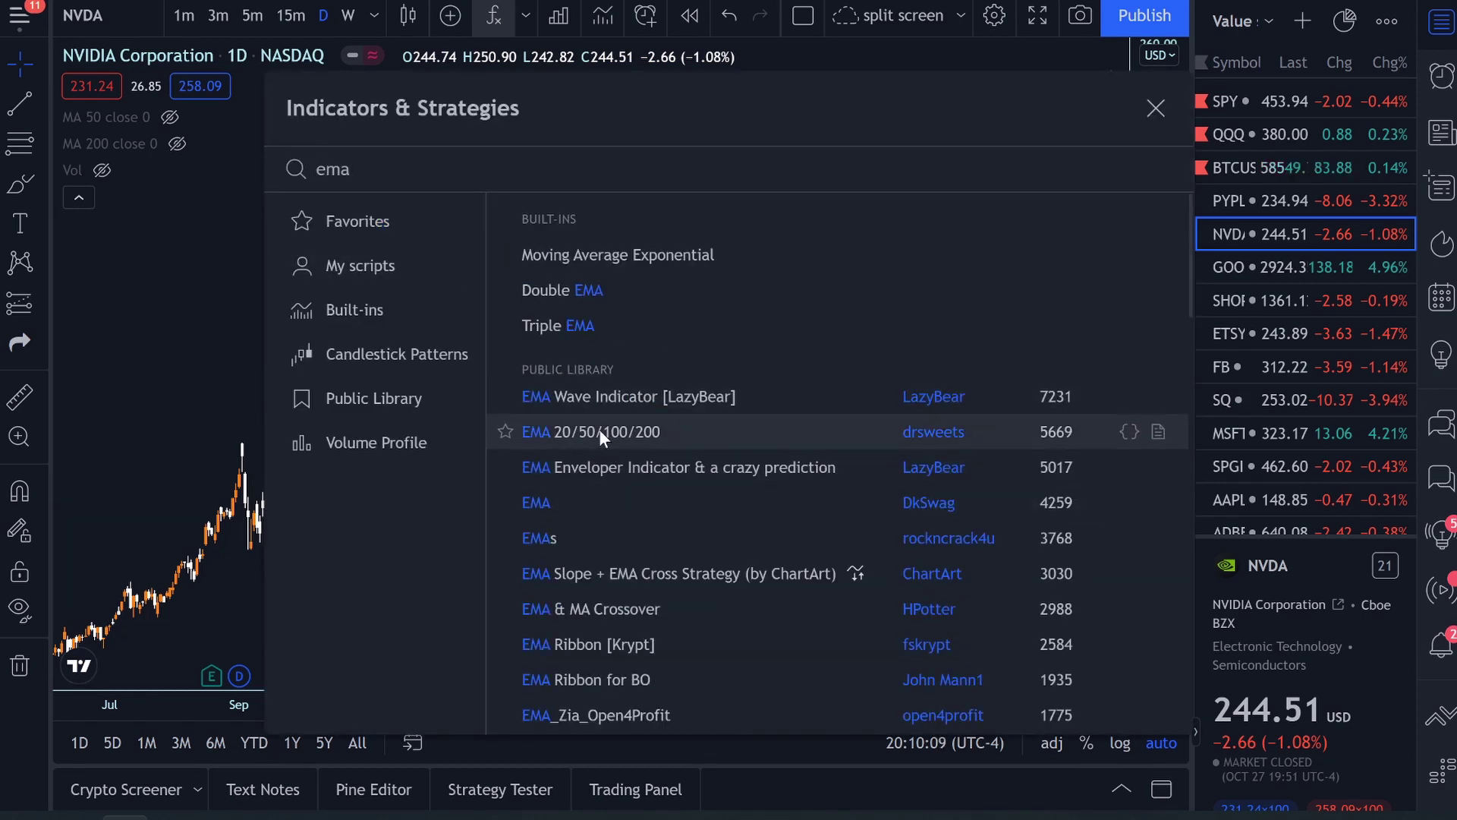
{"action": "left_click", "coordinate": [599, 430]}
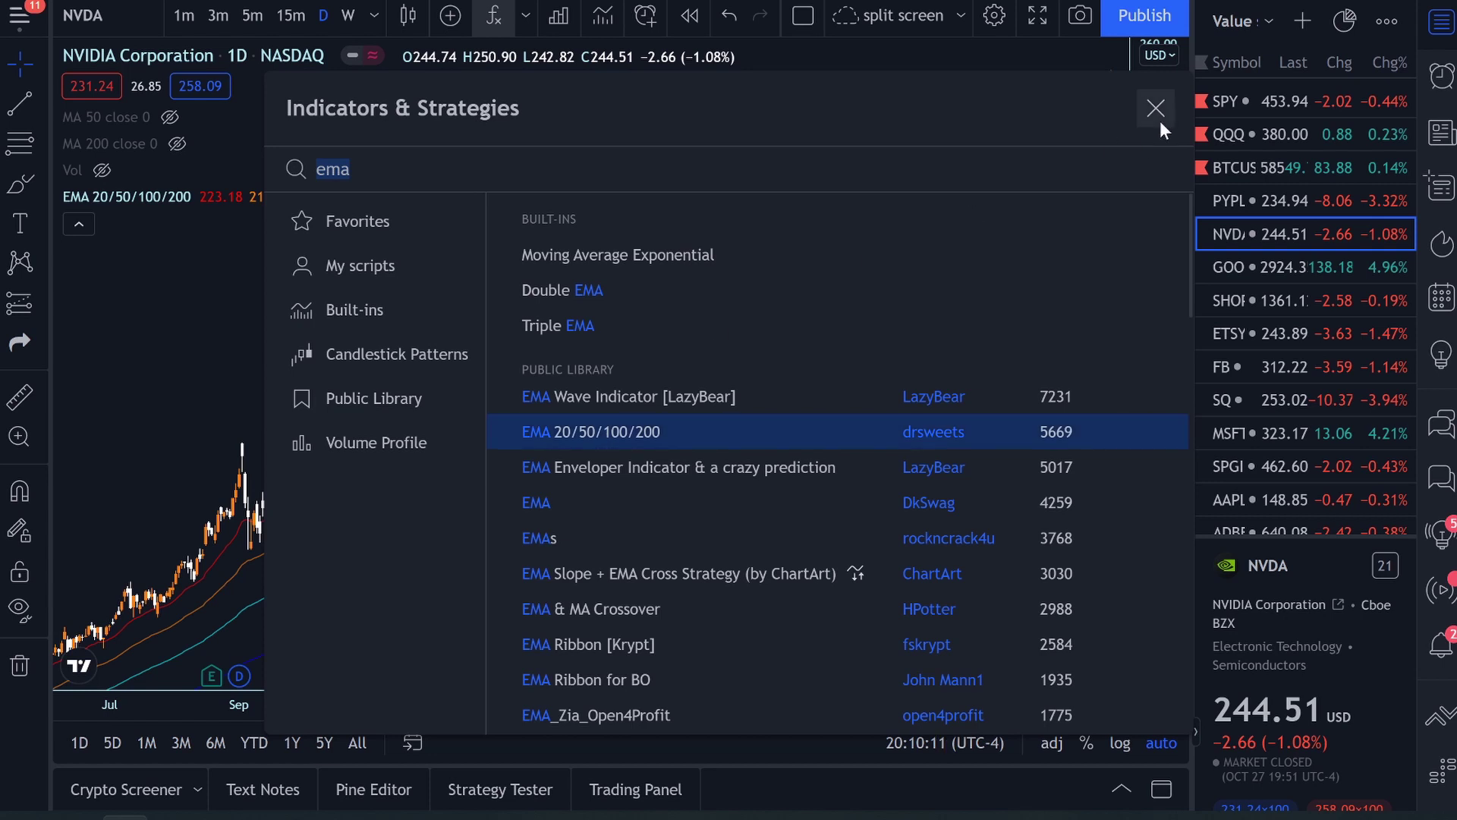
{"action": "left_click", "coordinate": [1155, 110]}
Step: In the EMA 20/50/100/200 style settings, change the fourth plot's line colour to pink
{"action": "mouse_move", "coordinate": [221, 195]}
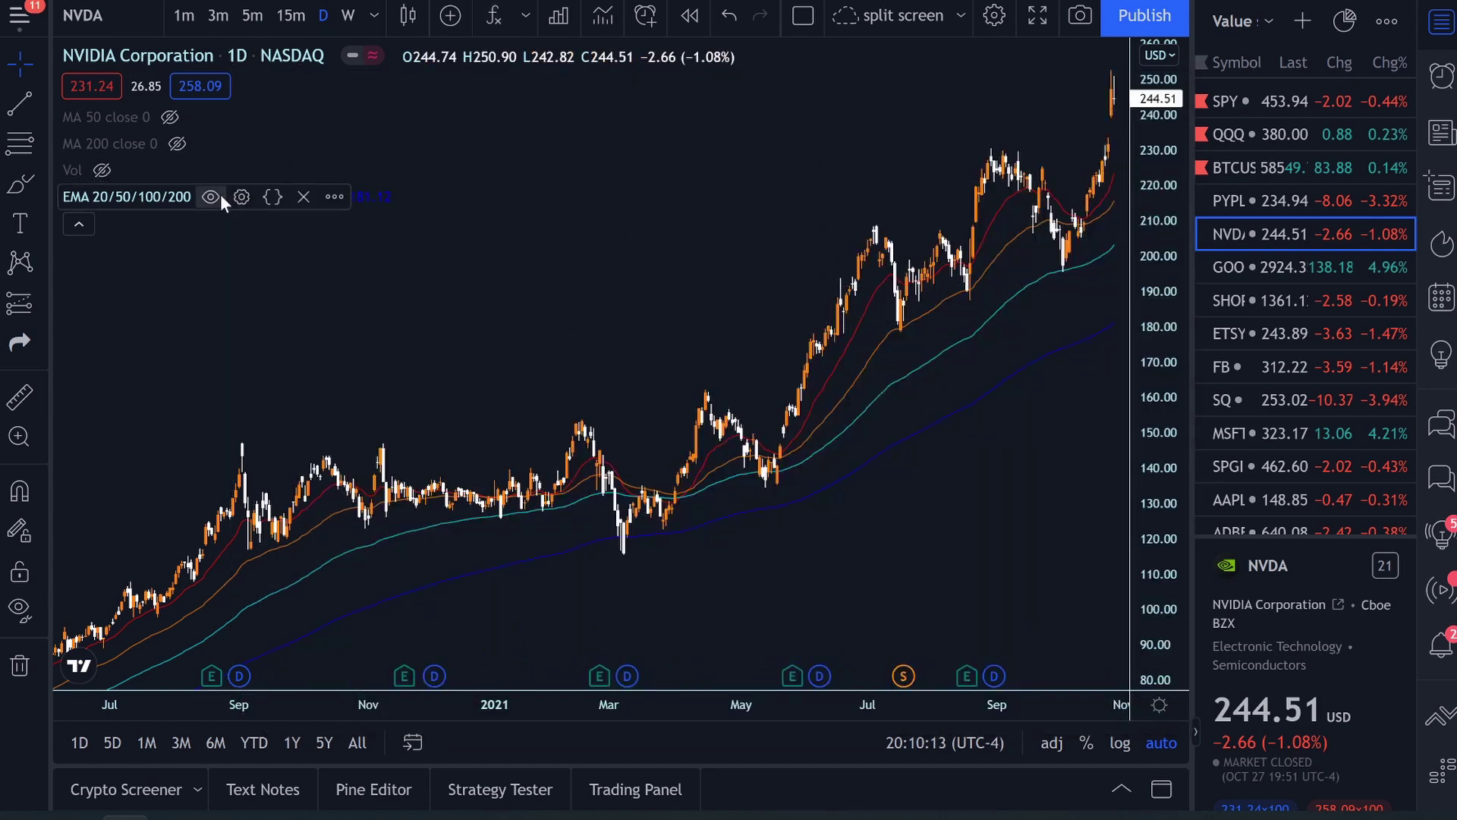
{"action": "double_click", "coordinate": [158, 196]}
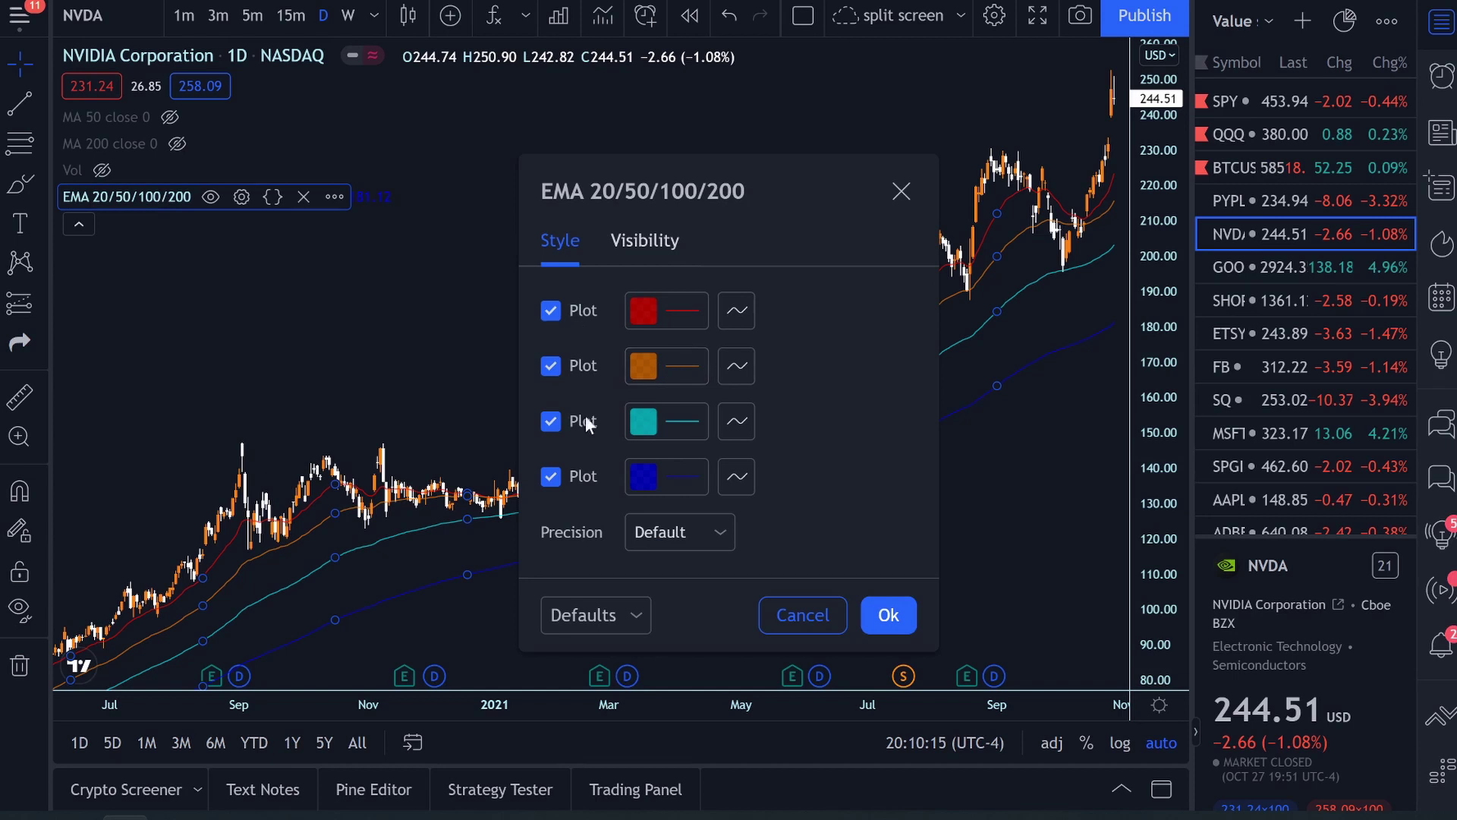
{"action": "left_click", "coordinate": [655, 467]}
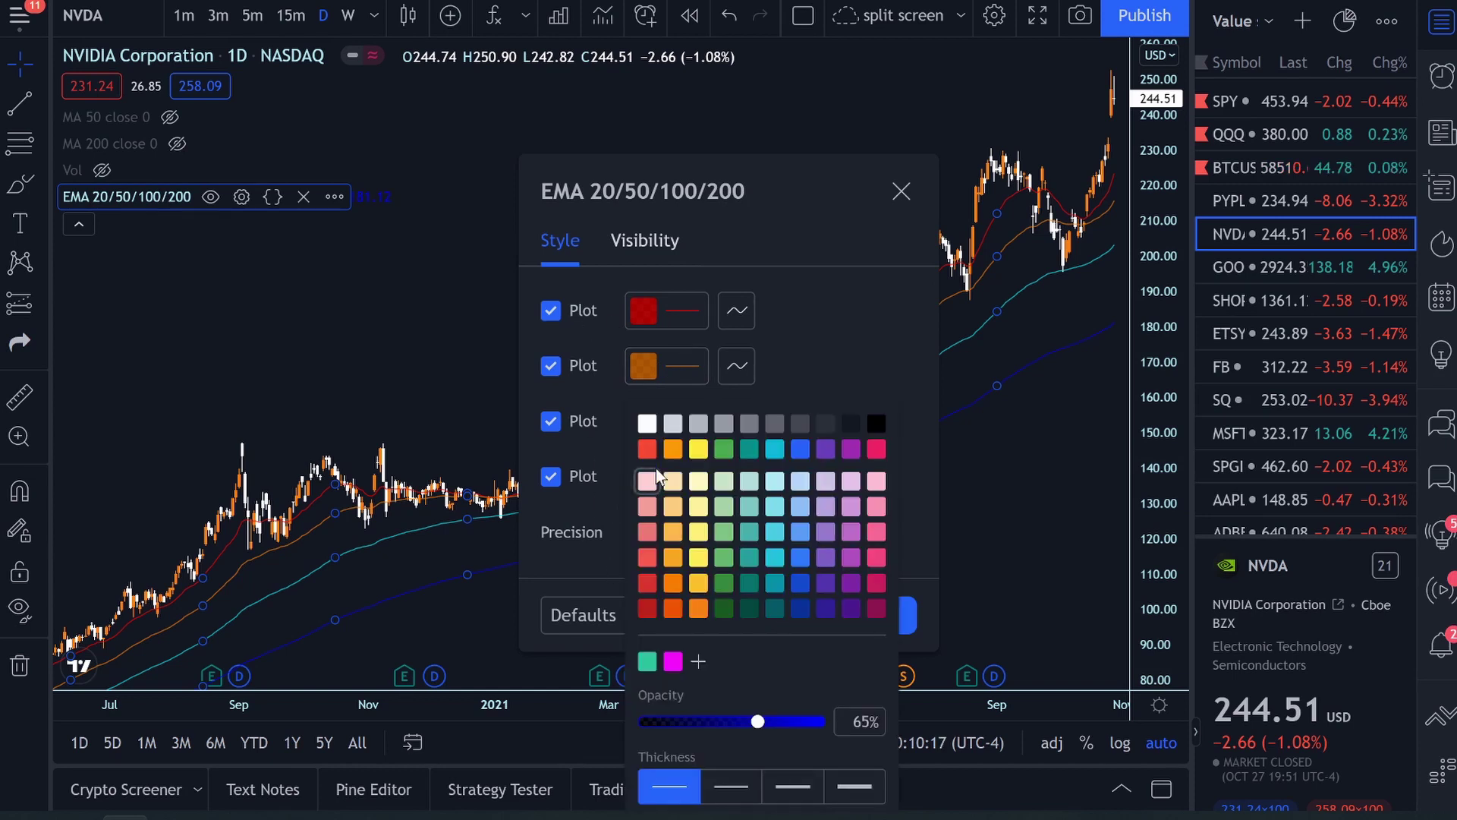
{"action": "left_click", "coordinate": [775, 449]}
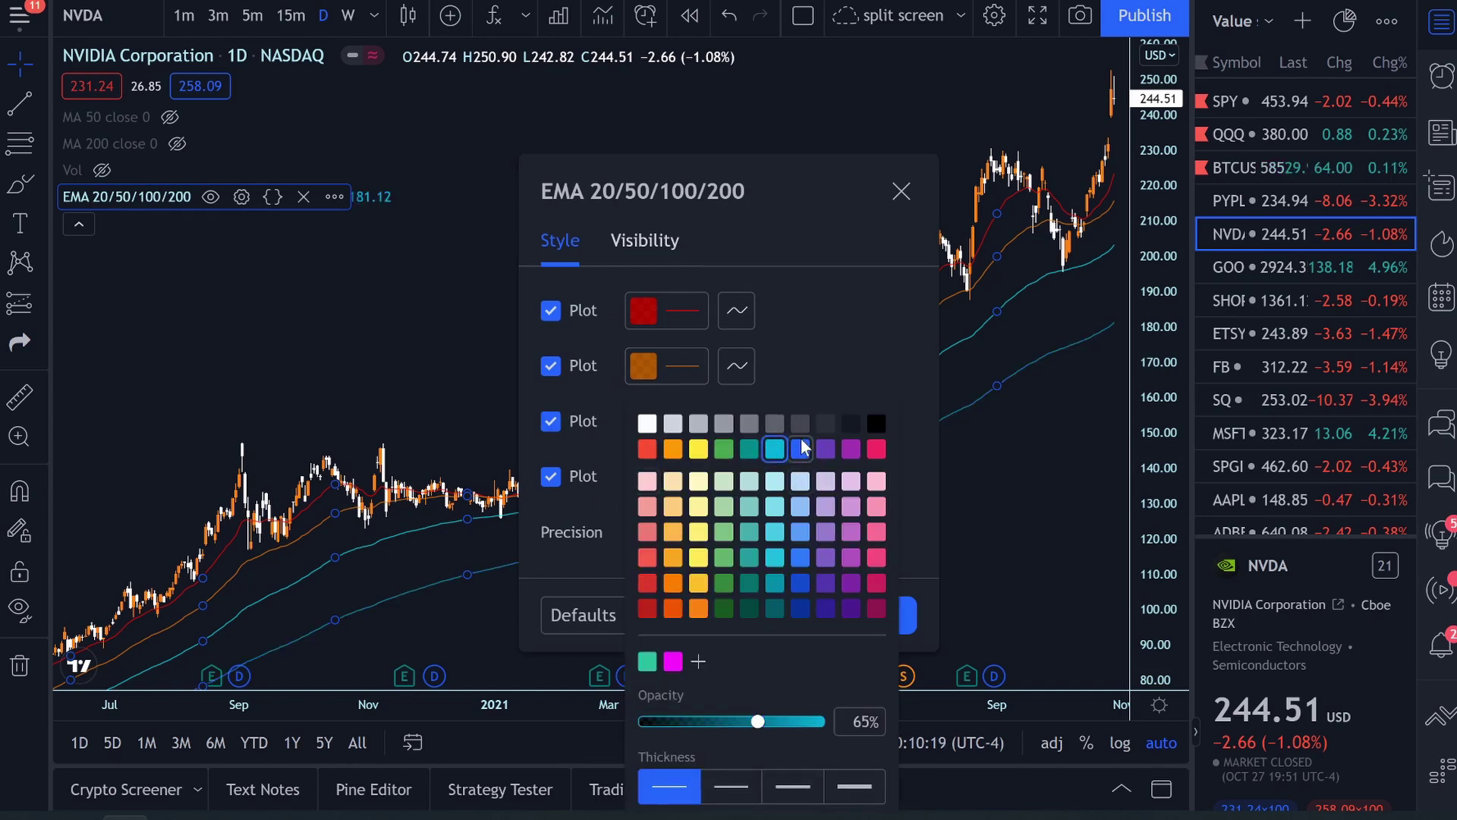
{"action": "left_click", "coordinate": [801, 449]}
{"action": "left_click", "coordinate": [877, 449]}
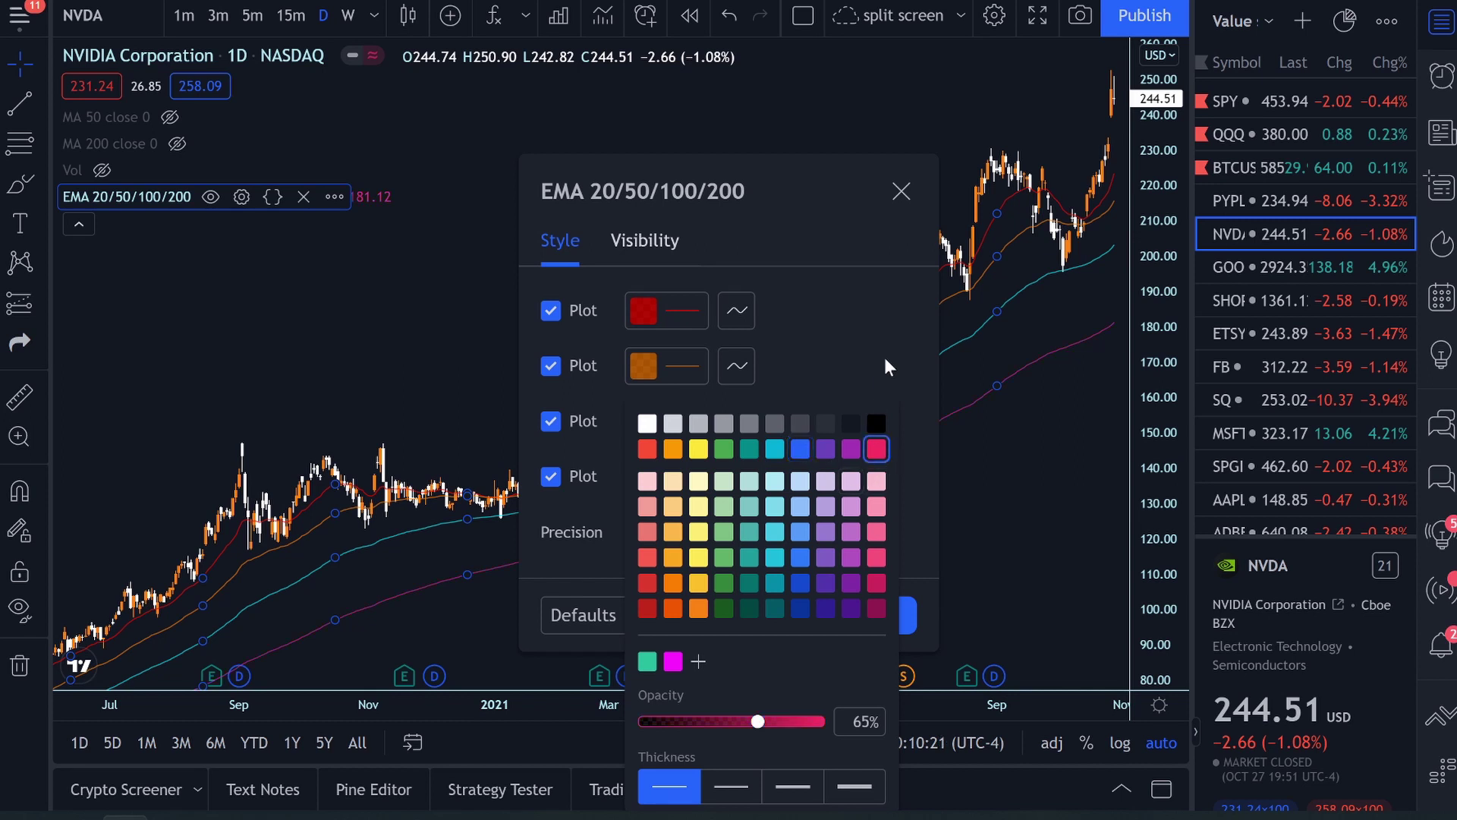
{"action": "left_click", "coordinate": [886, 354]}
Step: Change the third EMA plot's line colour to the palette's cyan and the second plot's to yellow
{"action": "left_click", "coordinate": [678, 429]}
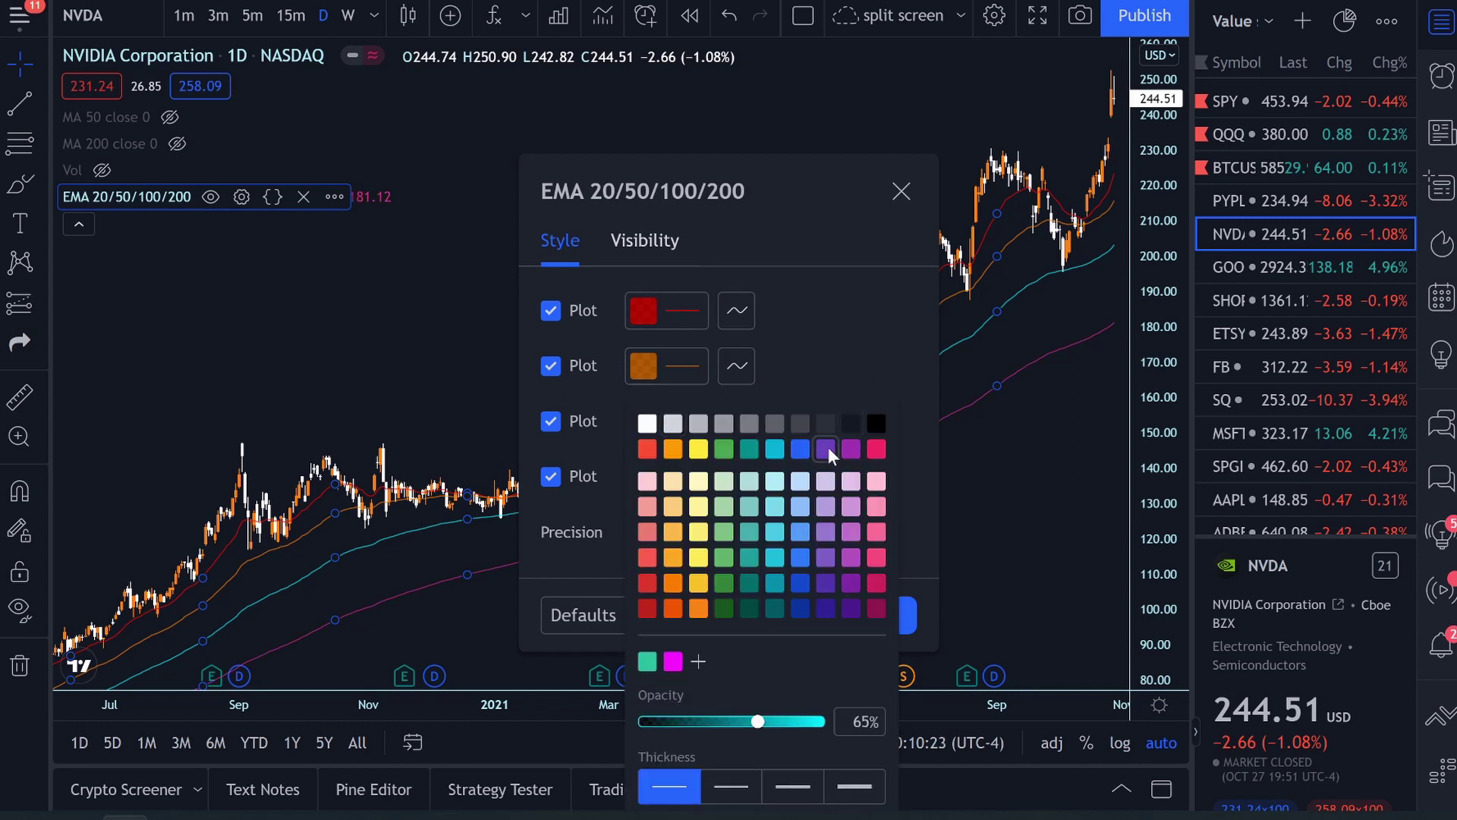
{"action": "left_click", "coordinate": [775, 449]}
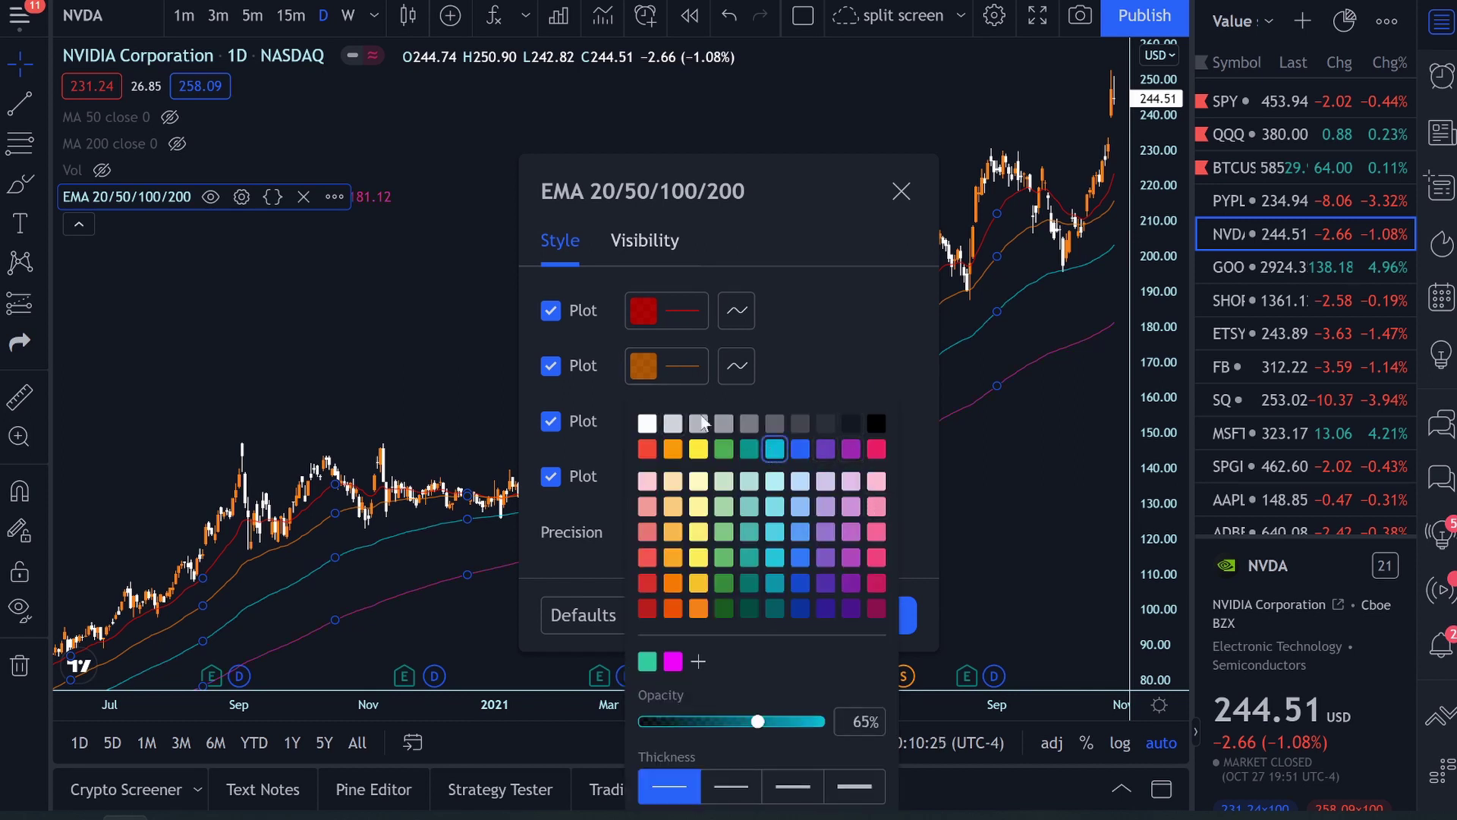
{"action": "left_click", "coordinate": [659, 366]}
{"action": "left_click", "coordinate": [698, 436]}
Step: Change the first EMA plot's line colour to the palette's green
{"action": "left_click", "coordinate": [667, 316]}
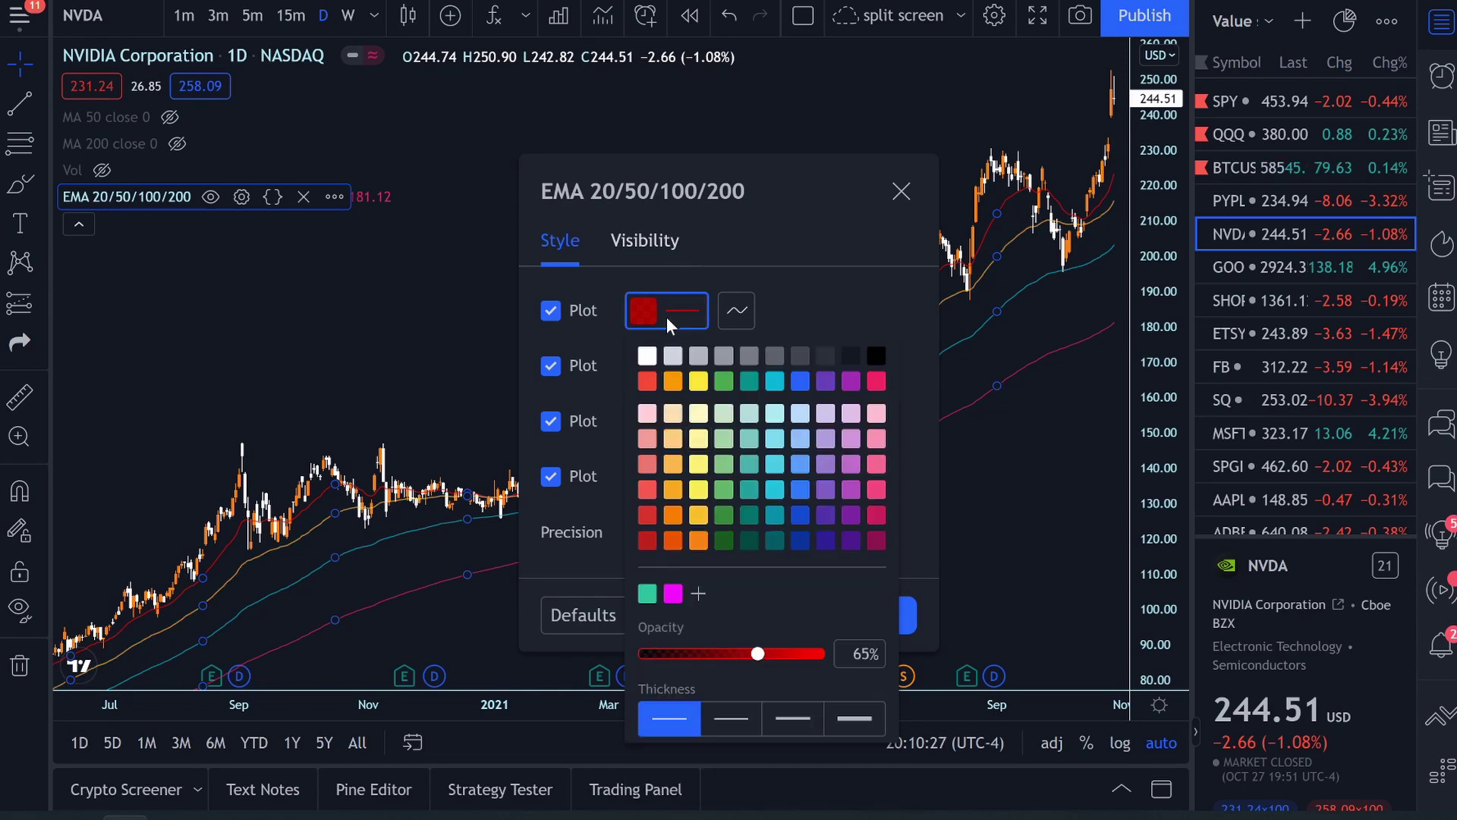
{"action": "left_click", "coordinate": [723, 381]}
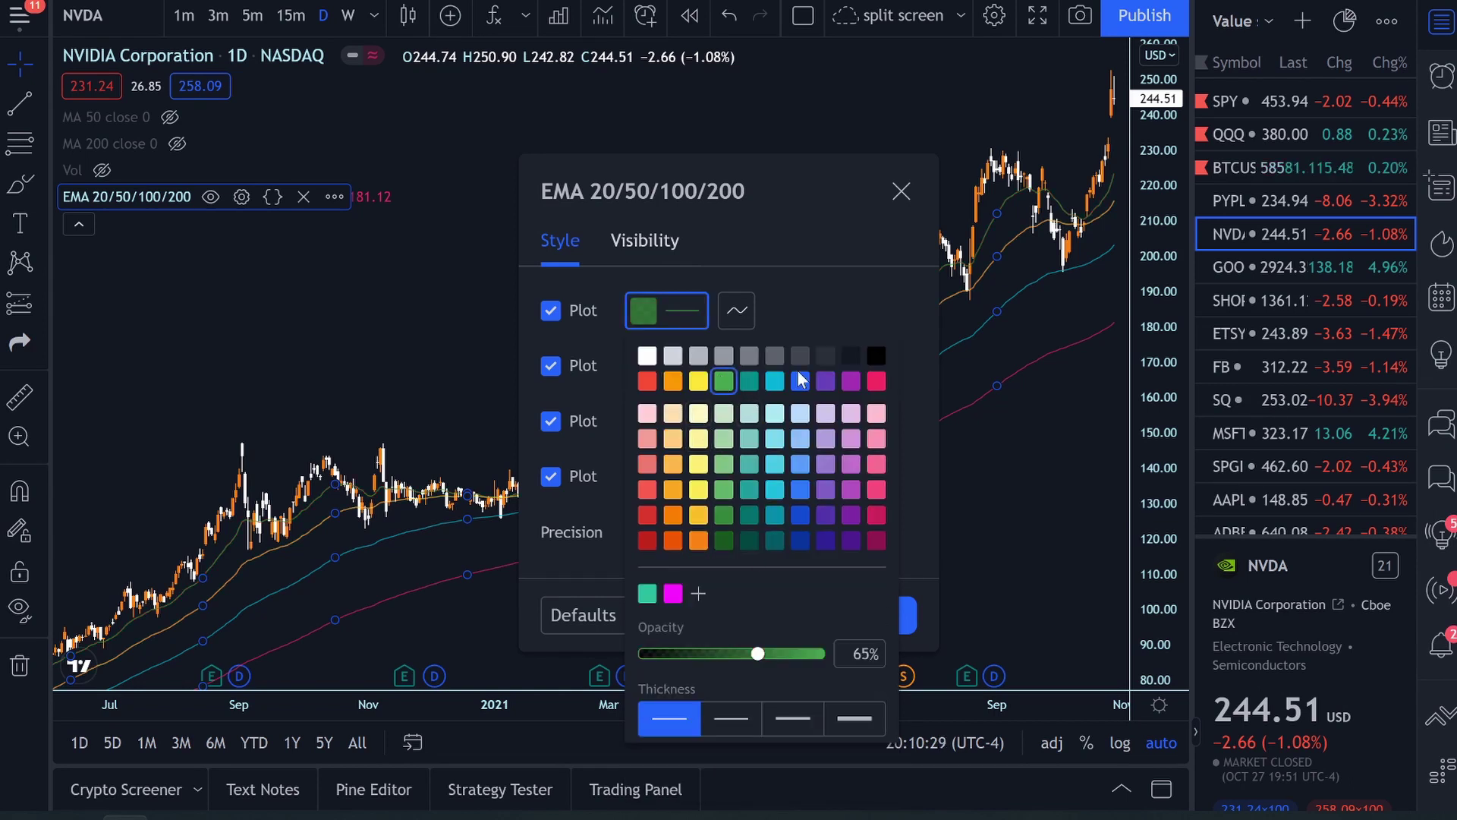
{"action": "left_click", "coordinate": [849, 286]}
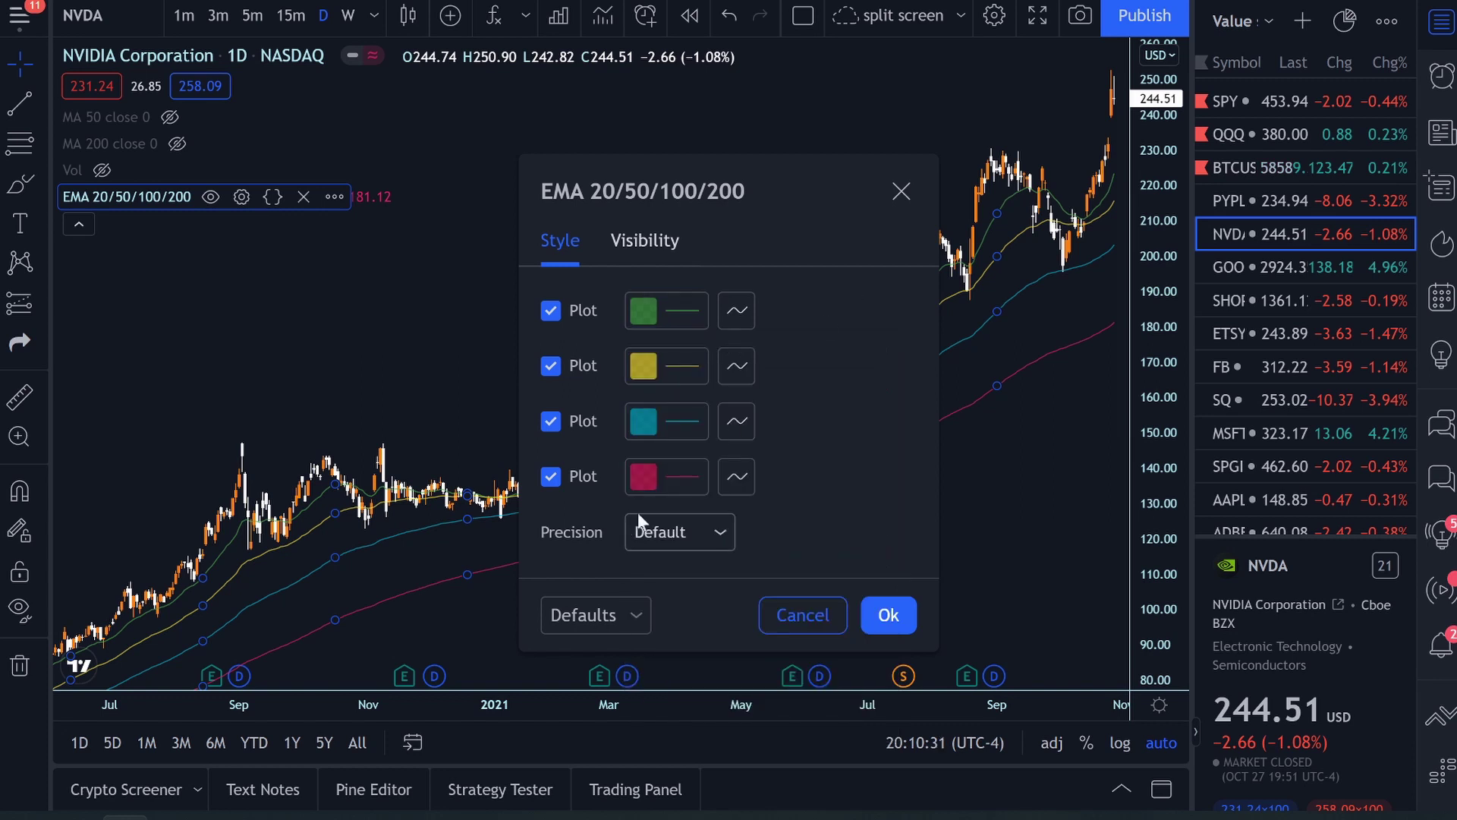
Step: Set the first EMA plot's line to the second-thickest option, keeping its line plot type
{"action": "left_click", "coordinate": [740, 308]}
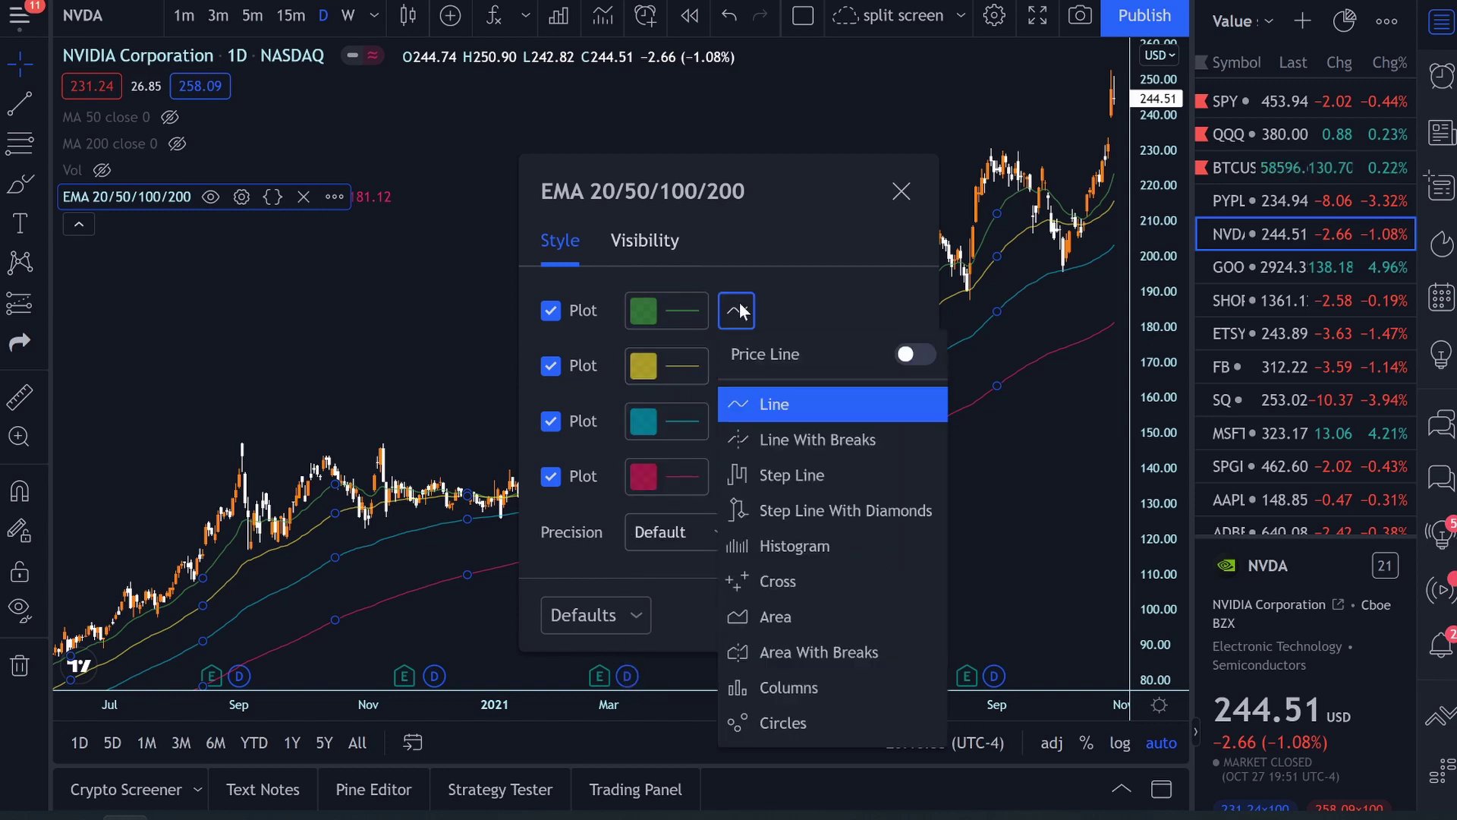
{"action": "left_click", "coordinate": [644, 311]}
{"action": "left_click", "coordinate": [852, 715]}
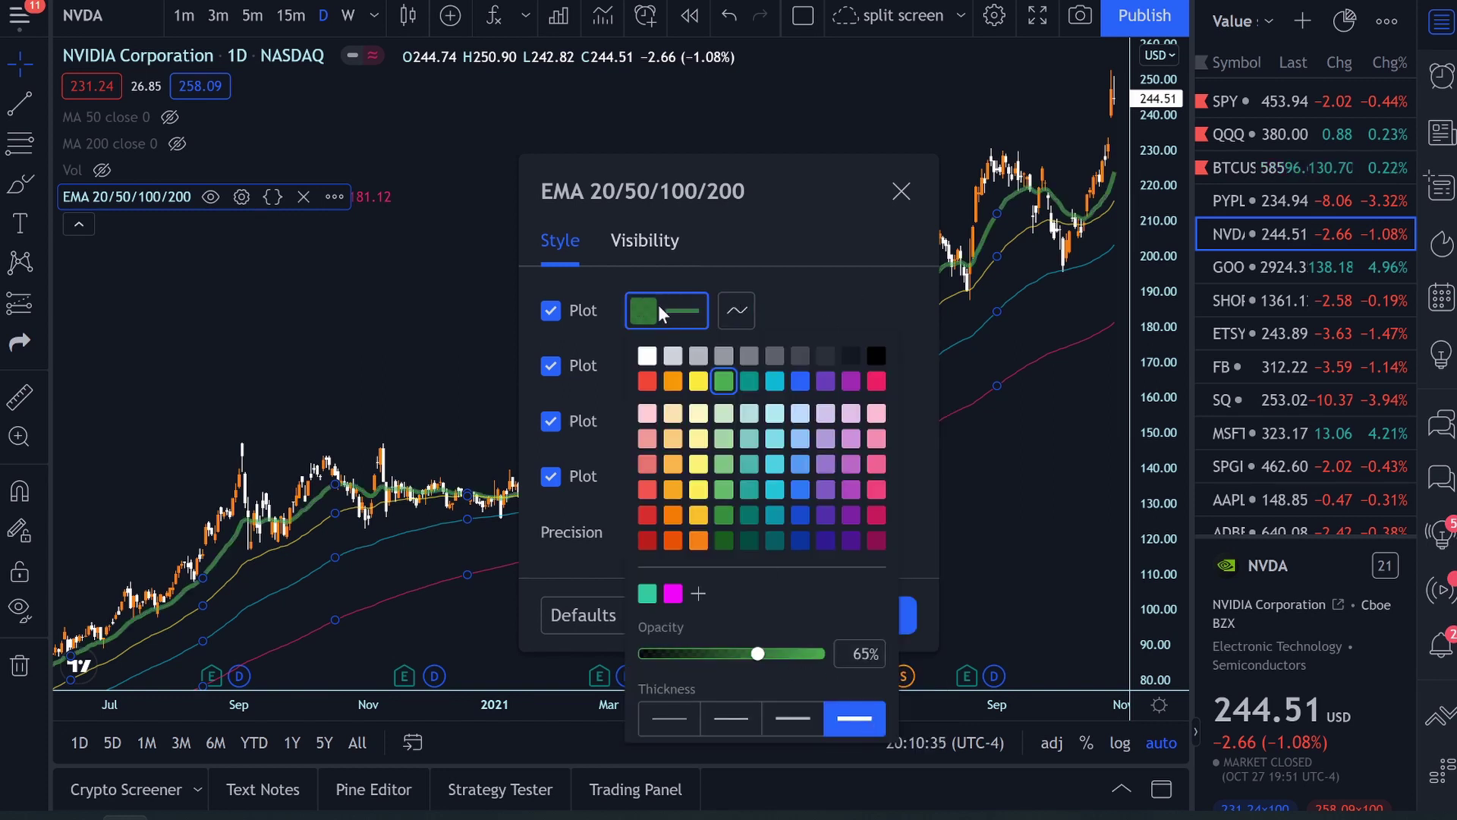
{"action": "left_click", "coordinate": [793, 715]}
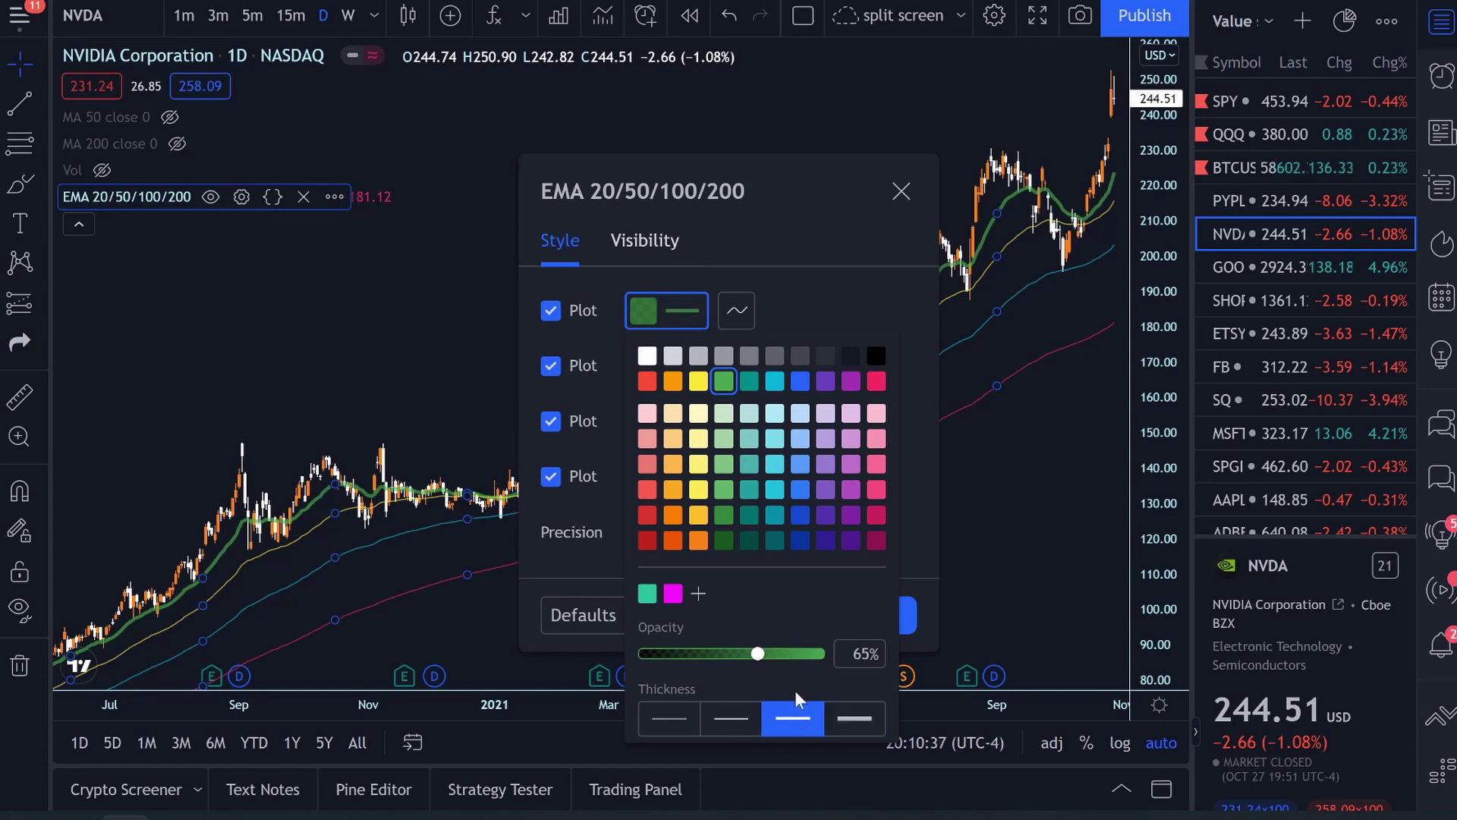
{"action": "left_click", "coordinate": [822, 286]}
Step: Give the second, third and fourth EMA plots the same second-thickest line, close the indicator settings and deselect the indicator
{"action": "left_click", "coordinate": [644, 366]}
{"action": "left_click", "coordinate": [792, 773]}
{"action": "left_click", "coordinate": [867, 349]}
{"action": "left_click", "coordinate": [644, 421]}
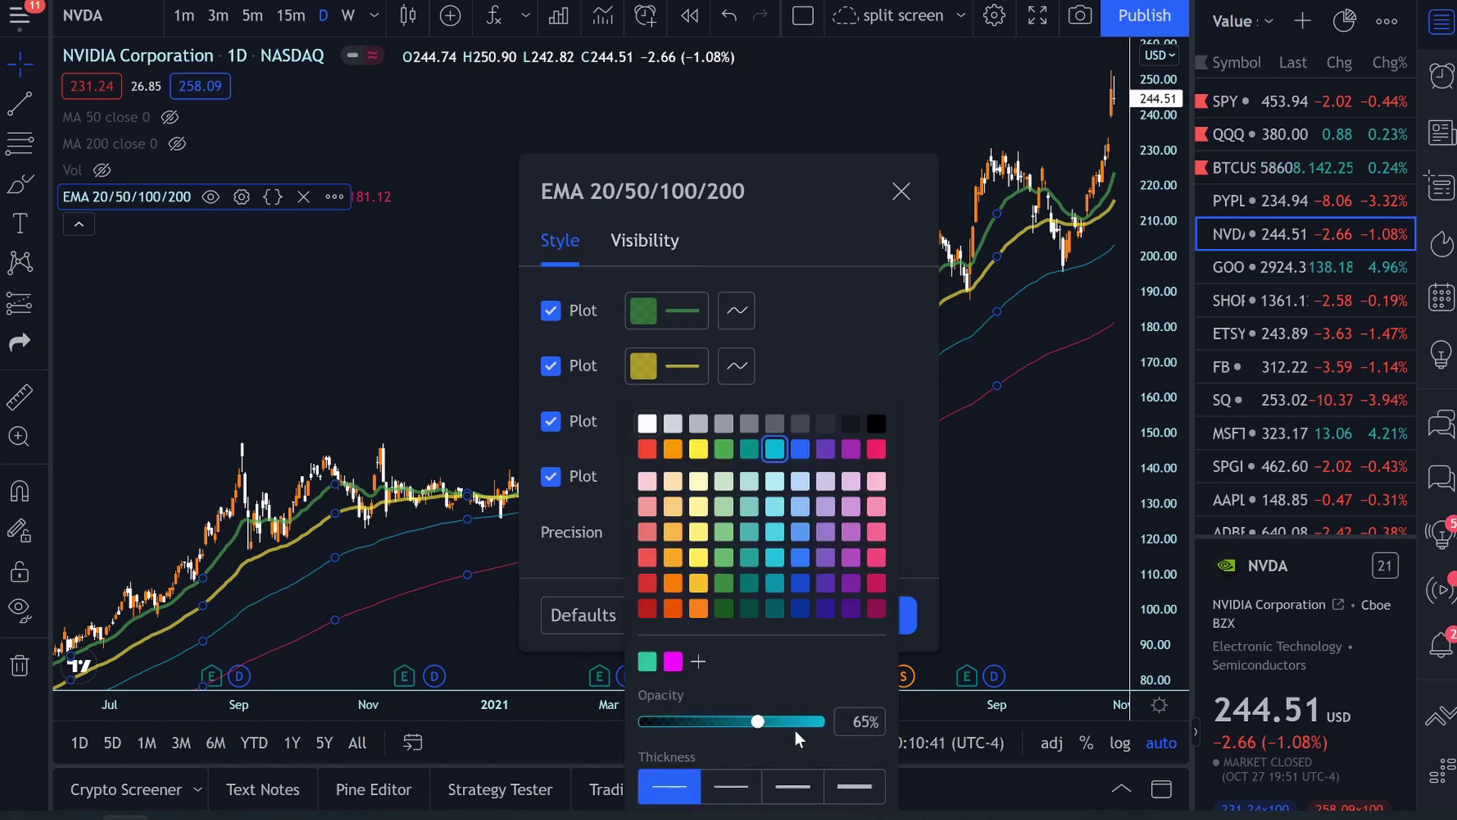
{"action": "left_click", "coordinate": [797, 788]}
{"action": "left_click", "coordinate": [822, 331]}
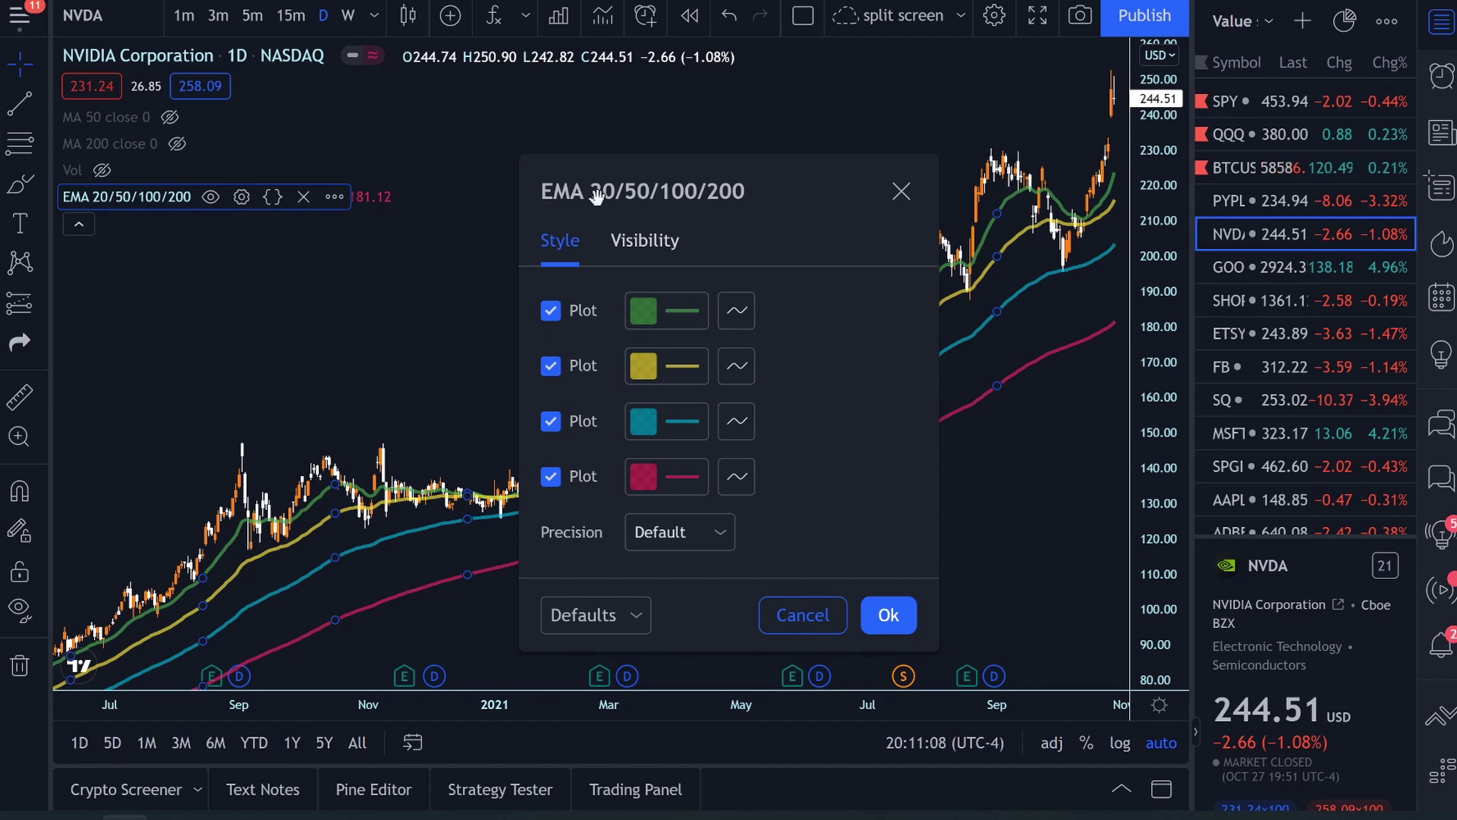
{"action": "left_click", "coordinate": [901, 190]}
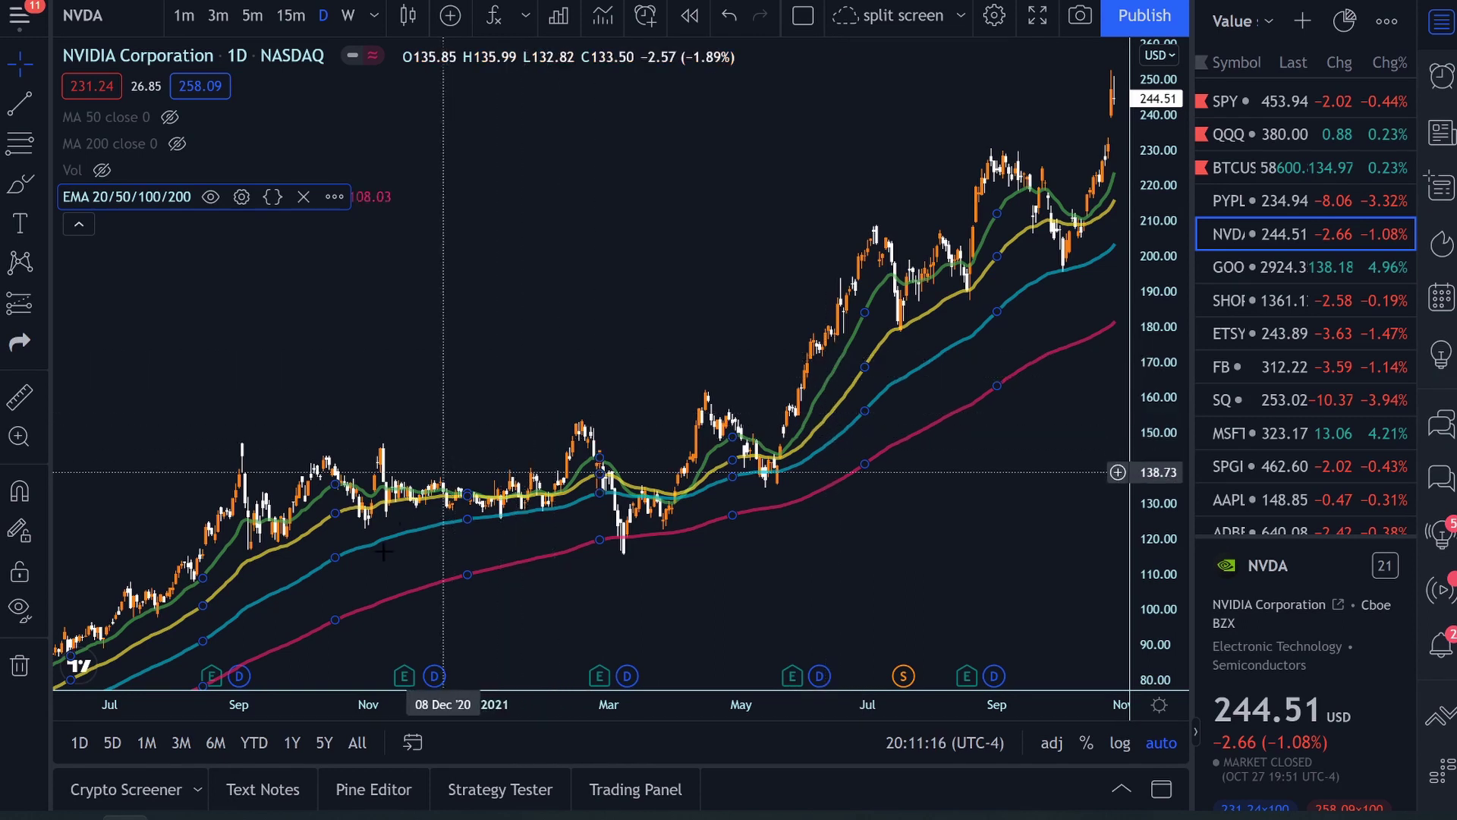
{"action": "left_click", "coordinate": [490, 342]}
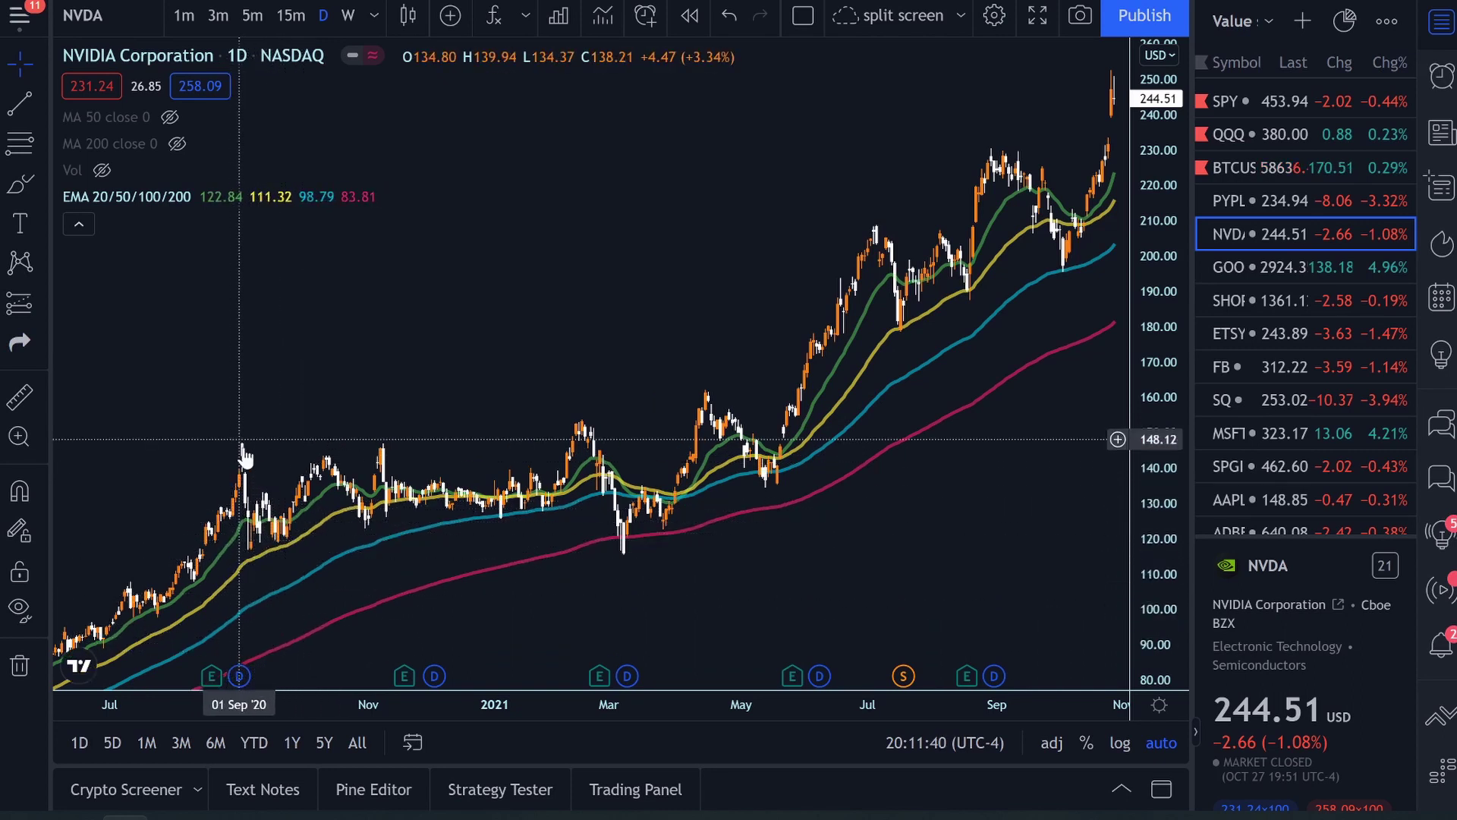
{"action": "scroll", "coordinate": [489, 434], "scroll_direction": "right", "scroll_amount": 10}
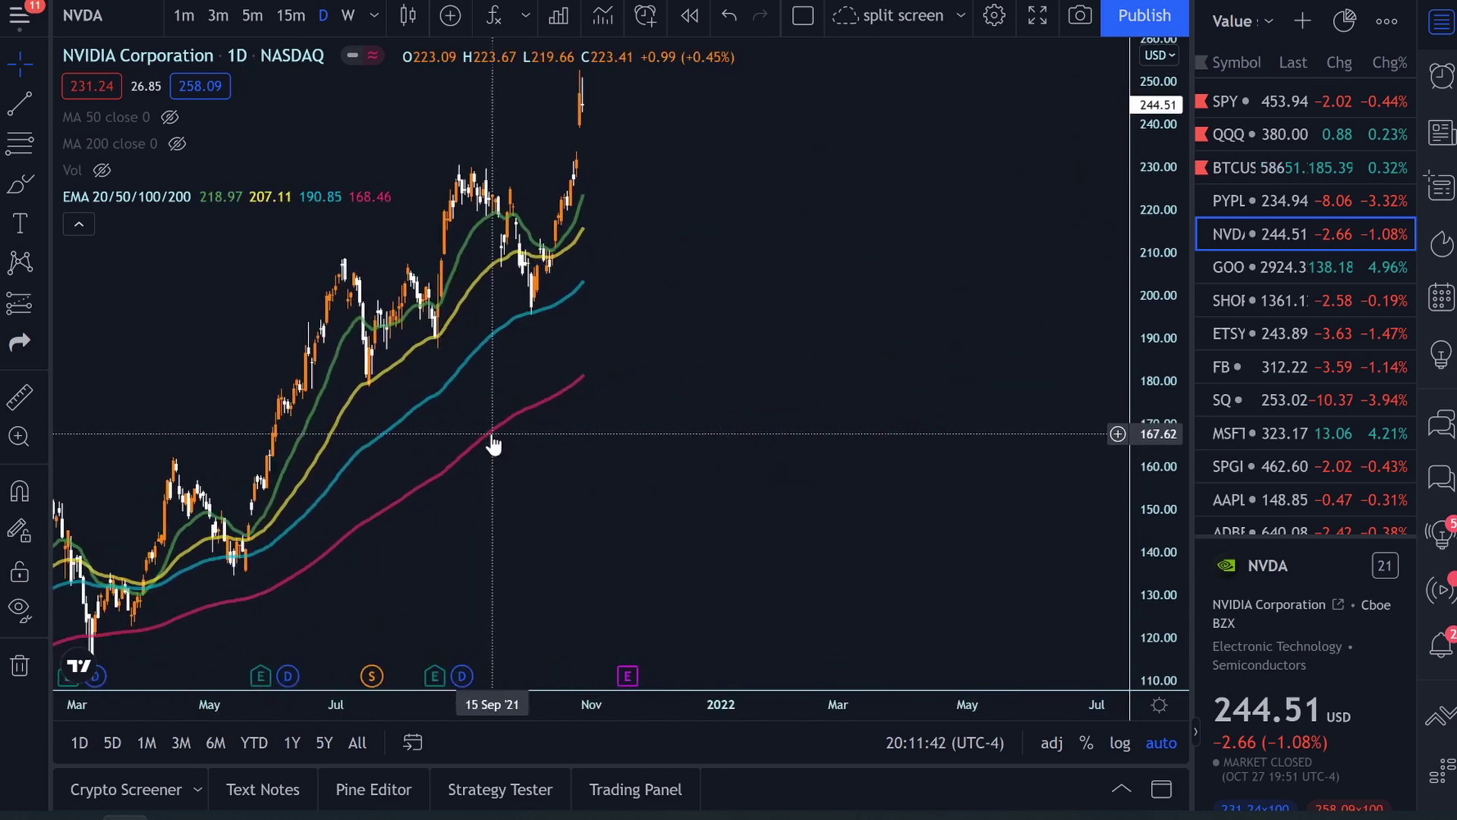
{"action": "scroll", "coordinate": [619, 429], "scroll_direction": "left", "scroll_amount": 3}
{"action": "scroll", "coordinate": [623, 427], "scroll_direction": "left", "scroll_amount": 5}
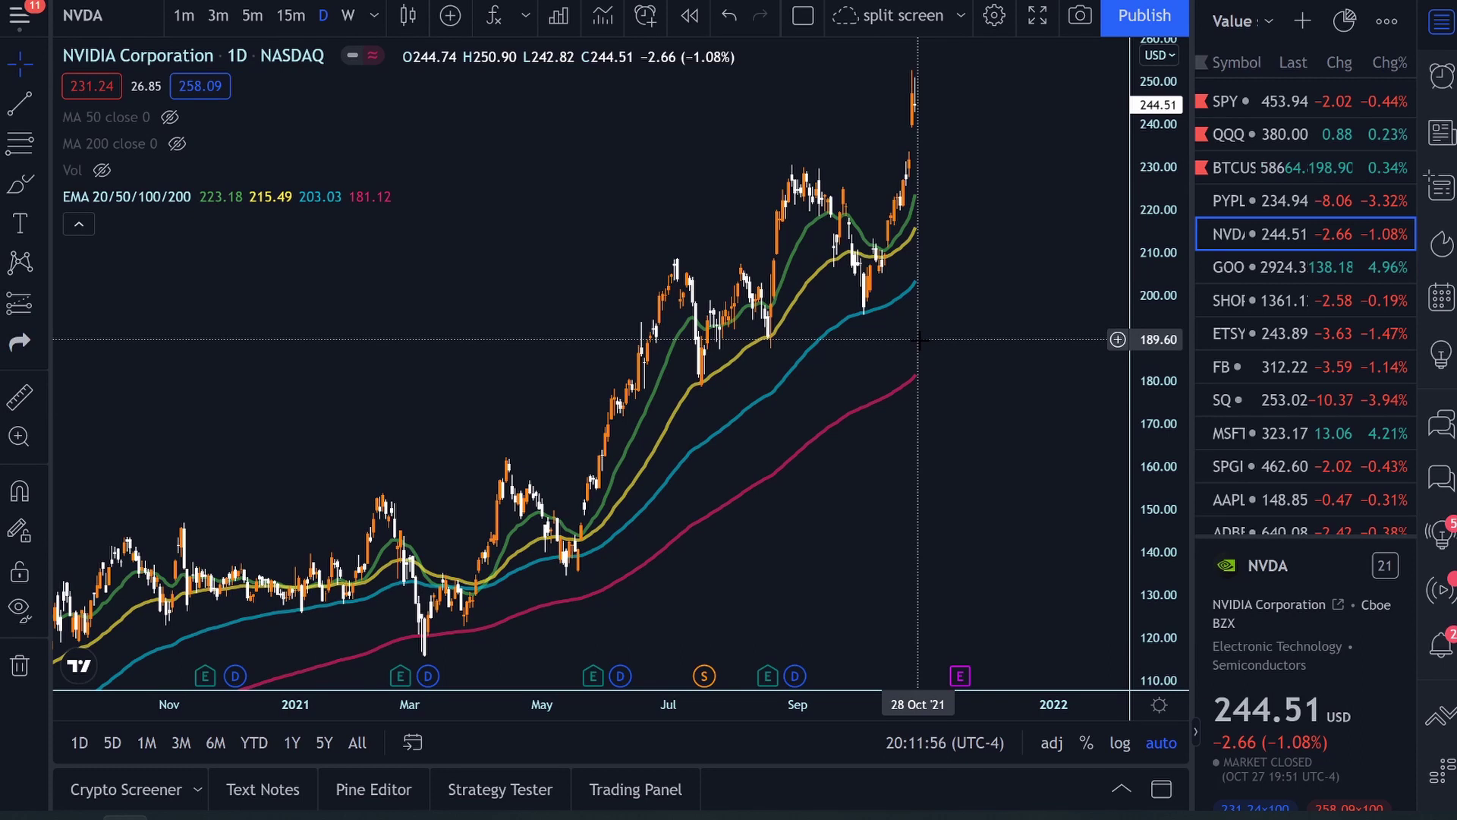
Step: Load the Visa (V) daily chart from the watchlist
{"action": "scroll", "coordinate": [1291, 375], "scroll_direction": "down", "scroll_amount": 3}
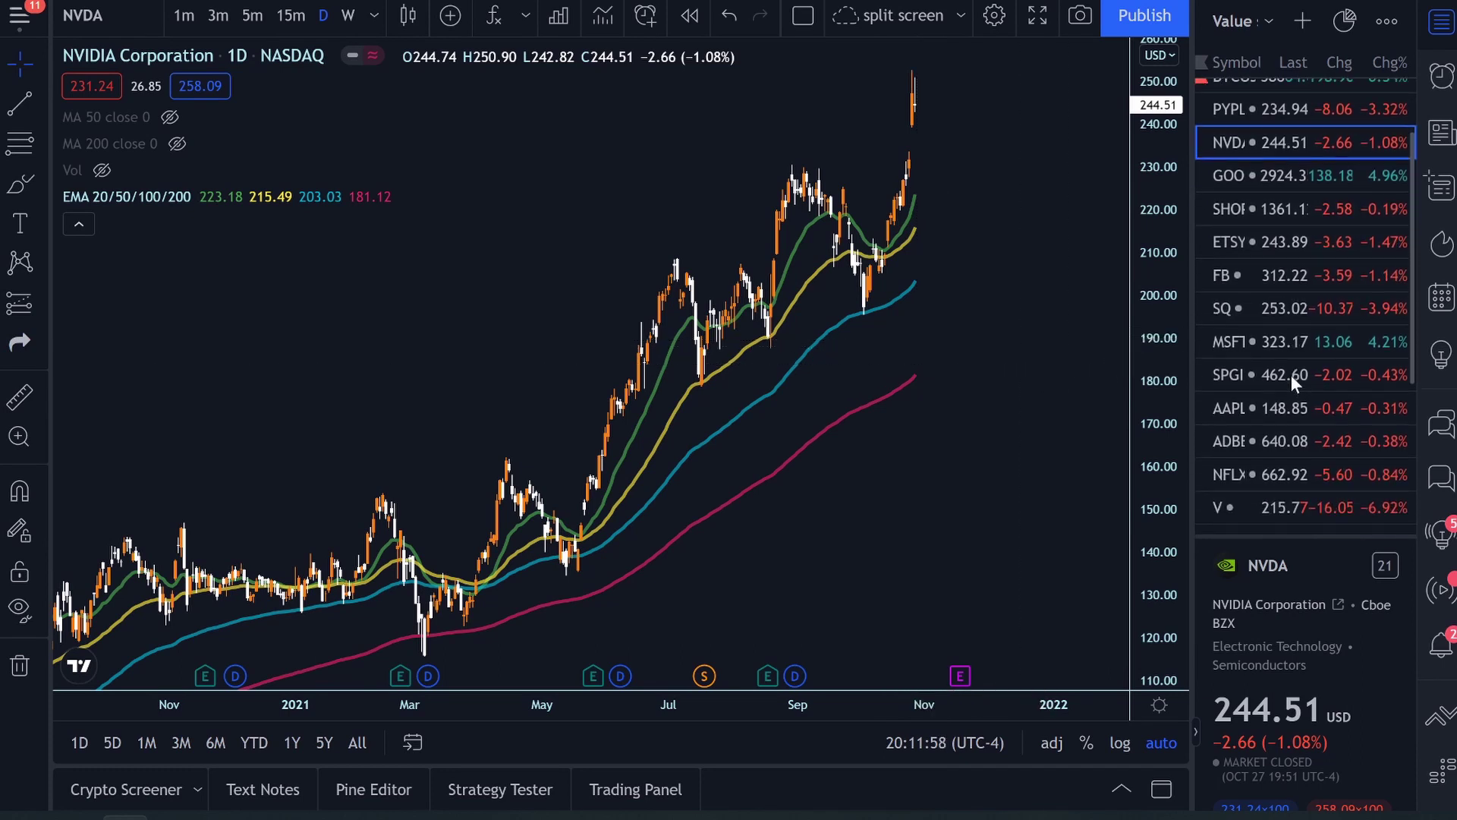
{"action": "scroll", "coordinate": [1291, 312], "scroll_direction": "down", "scroll_amount": 2}
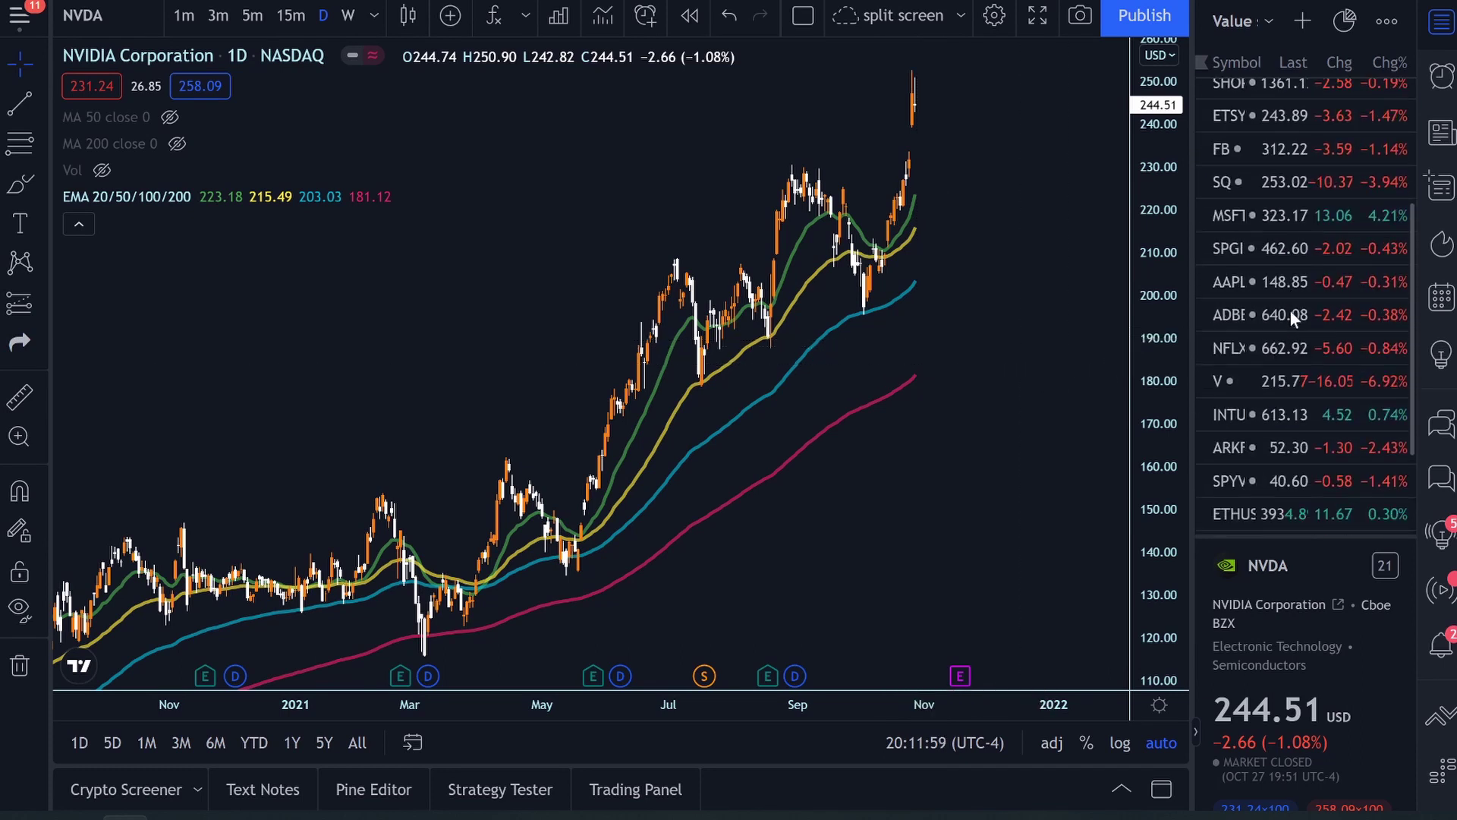
{"action": "left_click", "coordinate": [1288, 381]}
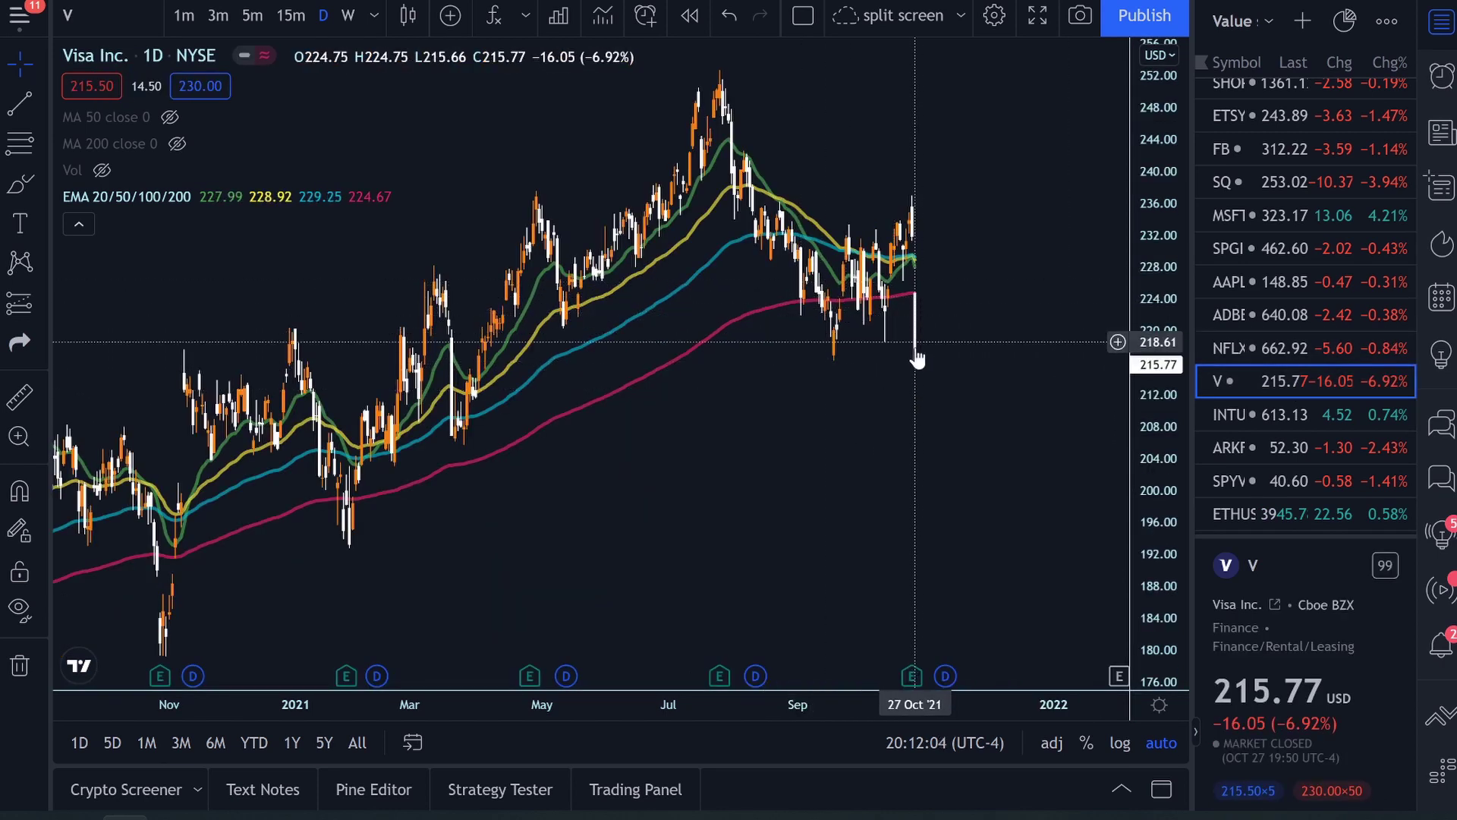
Step: Examine Visa's daily price against the four EMAs, going back to 2018, through the early 2020 drop and forward to October 2021
{"action": "mouse_move", "coordinate": [911, 676]}
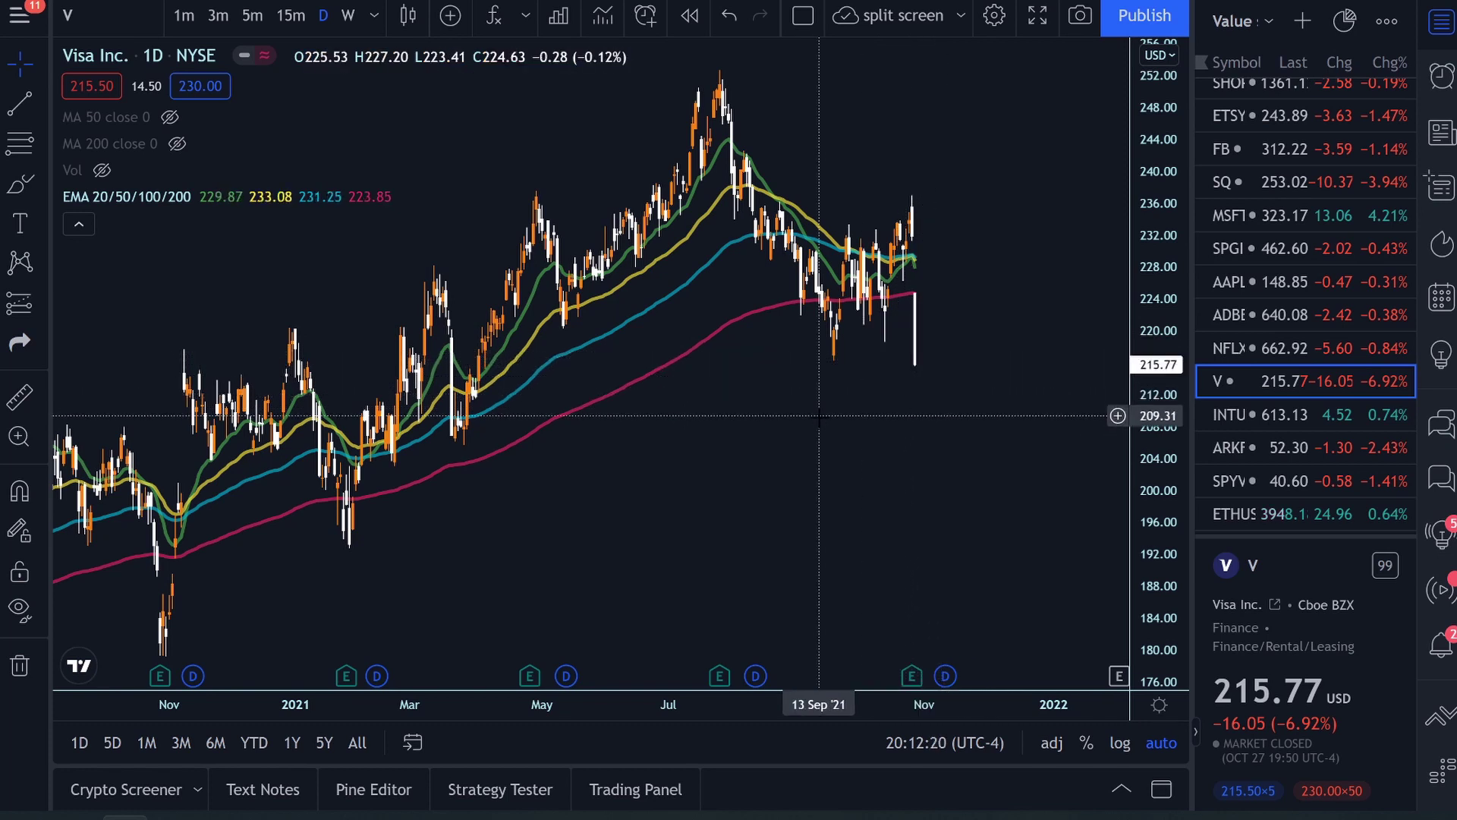
{"action": "scroll", "coordinate": [819, 417], "scroll_direction": "down", "scroll_amount": 5}
{"action": "scroll", "coordinate": [819, 417], "scroll_direction": "down", "scroll_amount": 5}
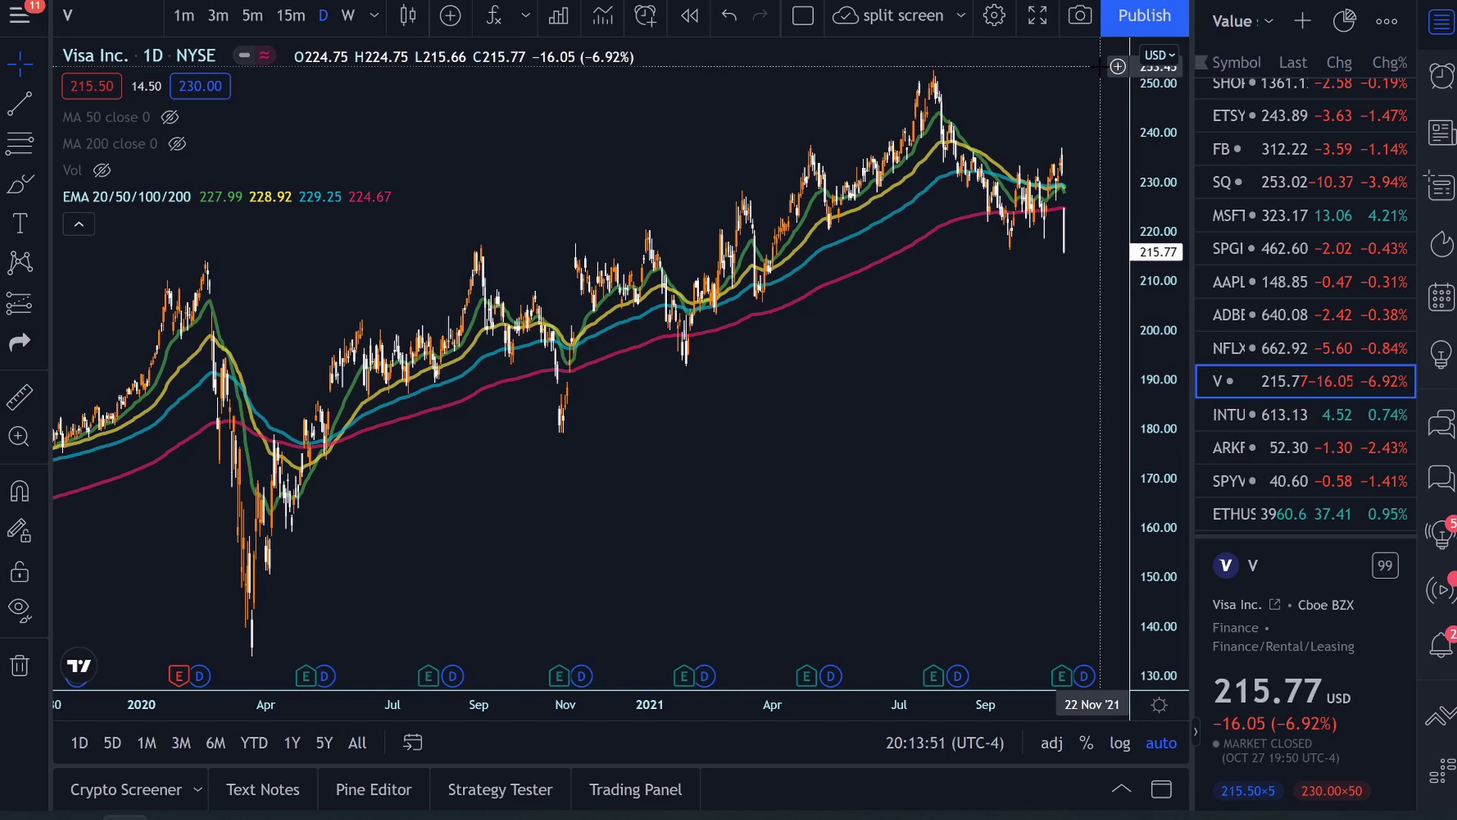
{"action": "scroll", "coordinate": [557, 405], "scroll_direction": "left", "scroll_amount": 10}
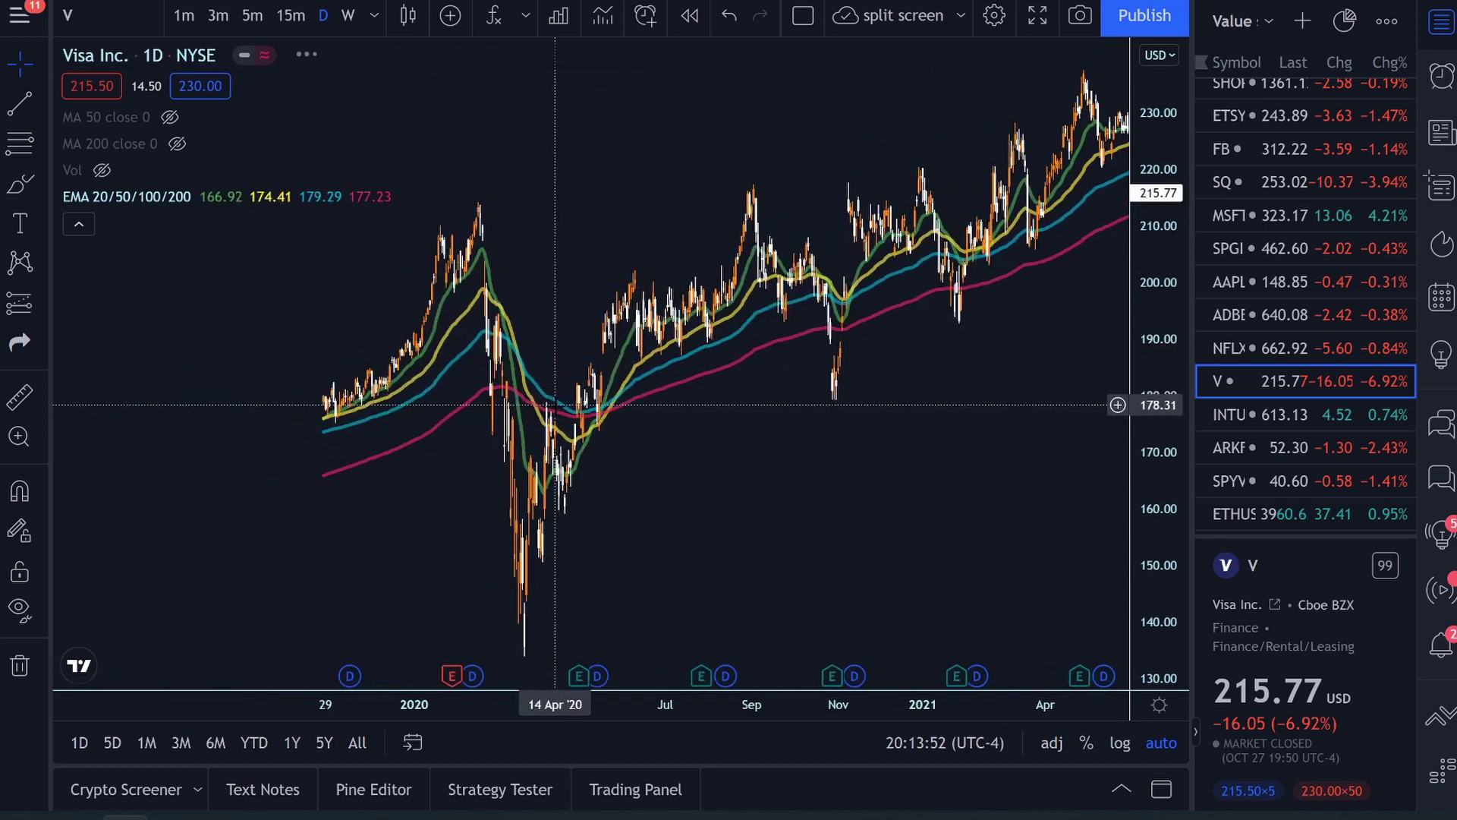
{"action": "scroll", "coordinate": [556, 405], "scroll_direction": "left", "scroll_amount": 10}
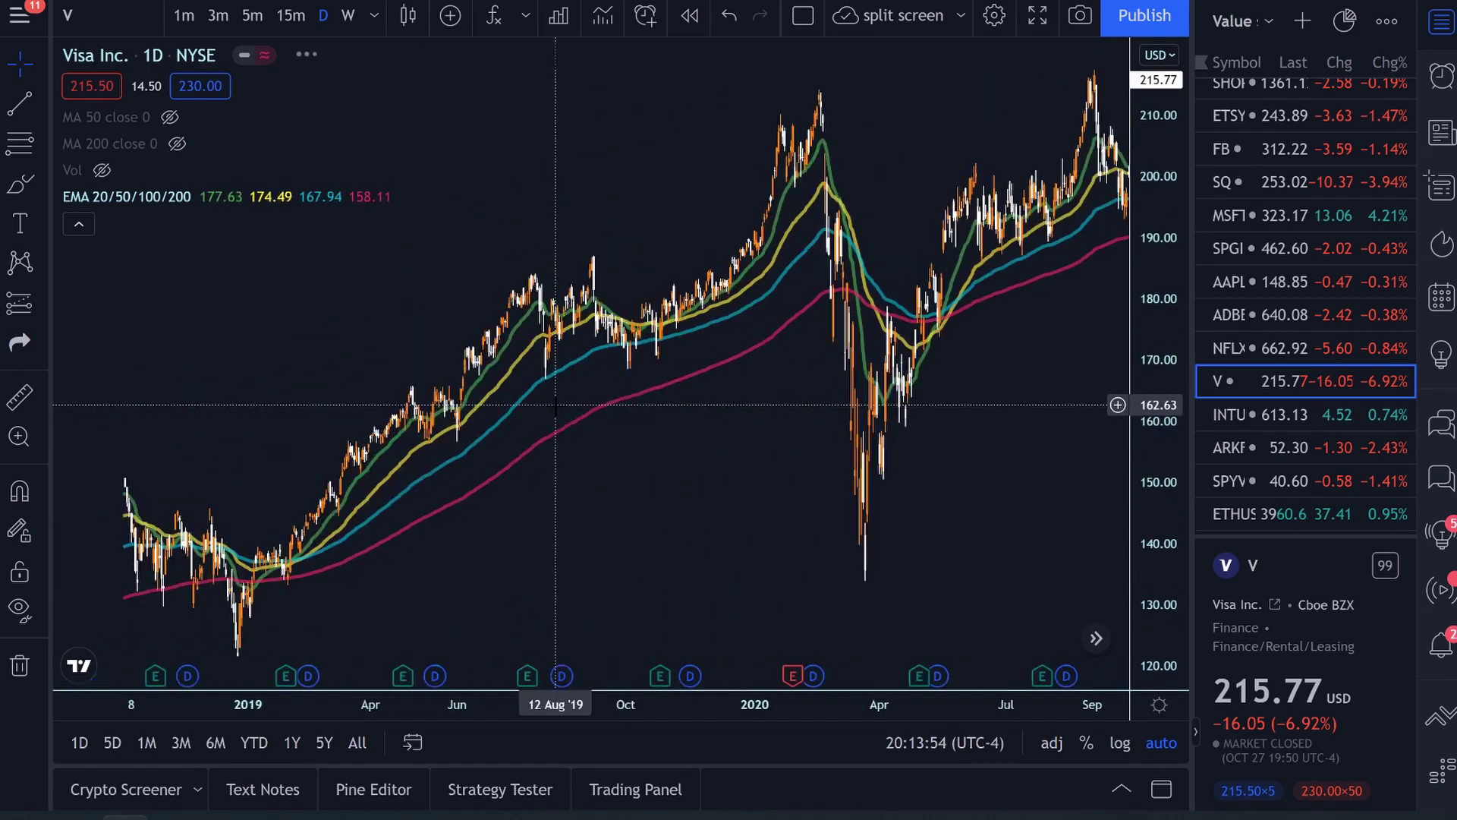
{"action": "scroll", "coordinate": [556, 405], "scroll_direction": "left", "scroll_amount": 10}
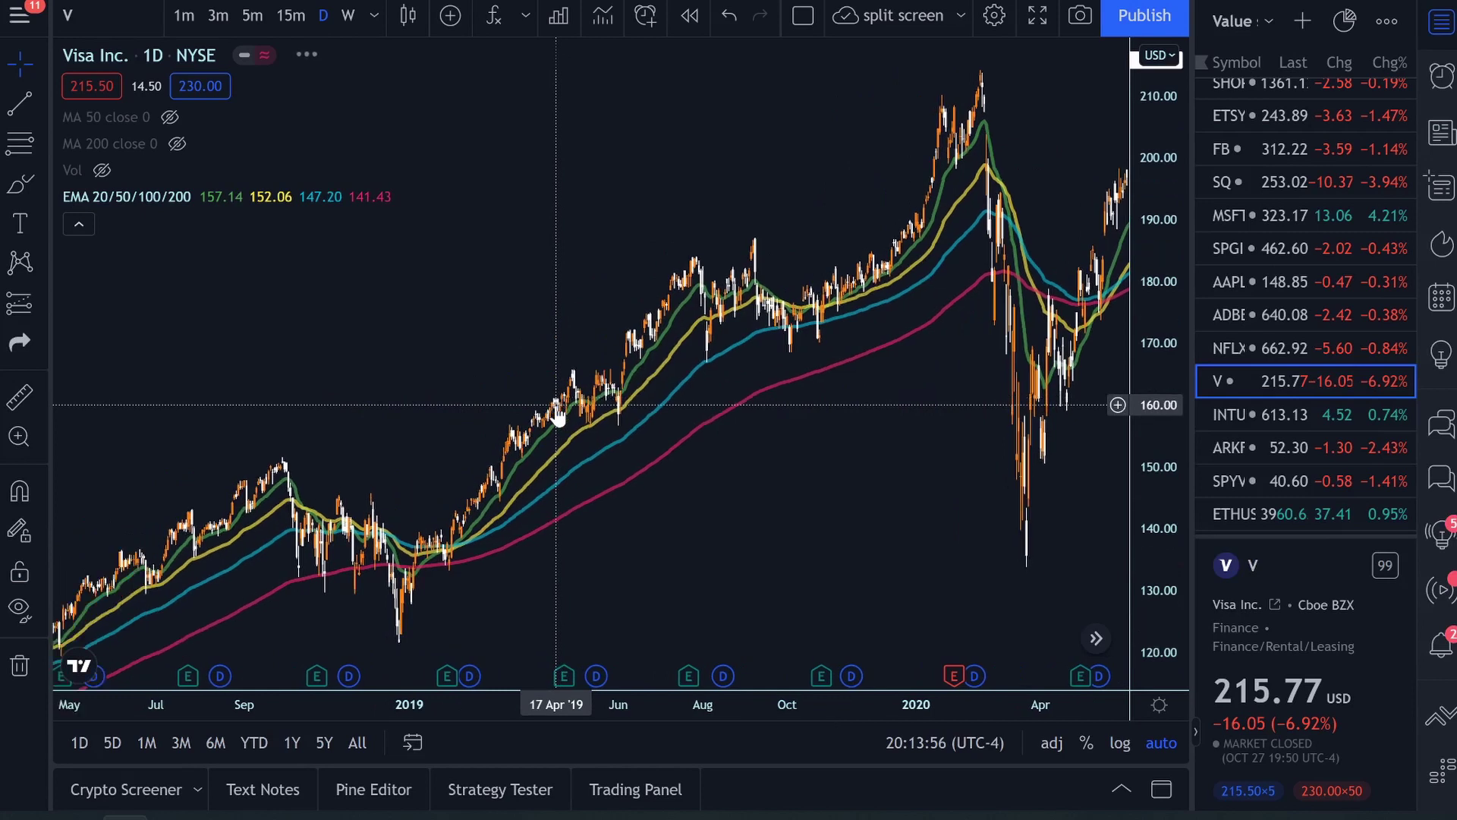
{"action": "scroll", "coordinate": [556, 405], "scroll_direction": "left", "scroll_amount": 5}
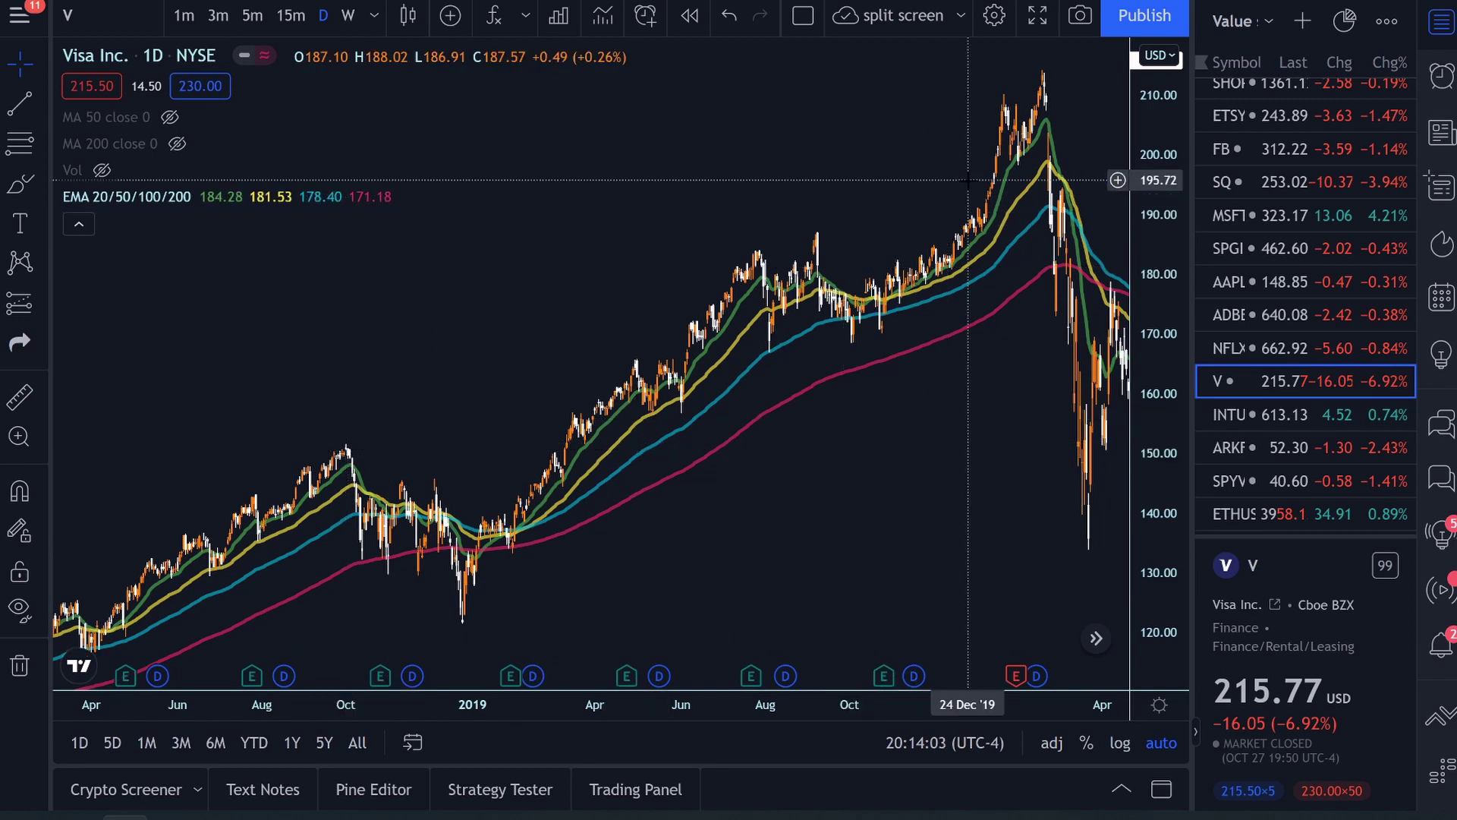
{"action": "scroll", "coordinate": [1021, 83], "scroll_direction": "right", "scroll_amount": 5}
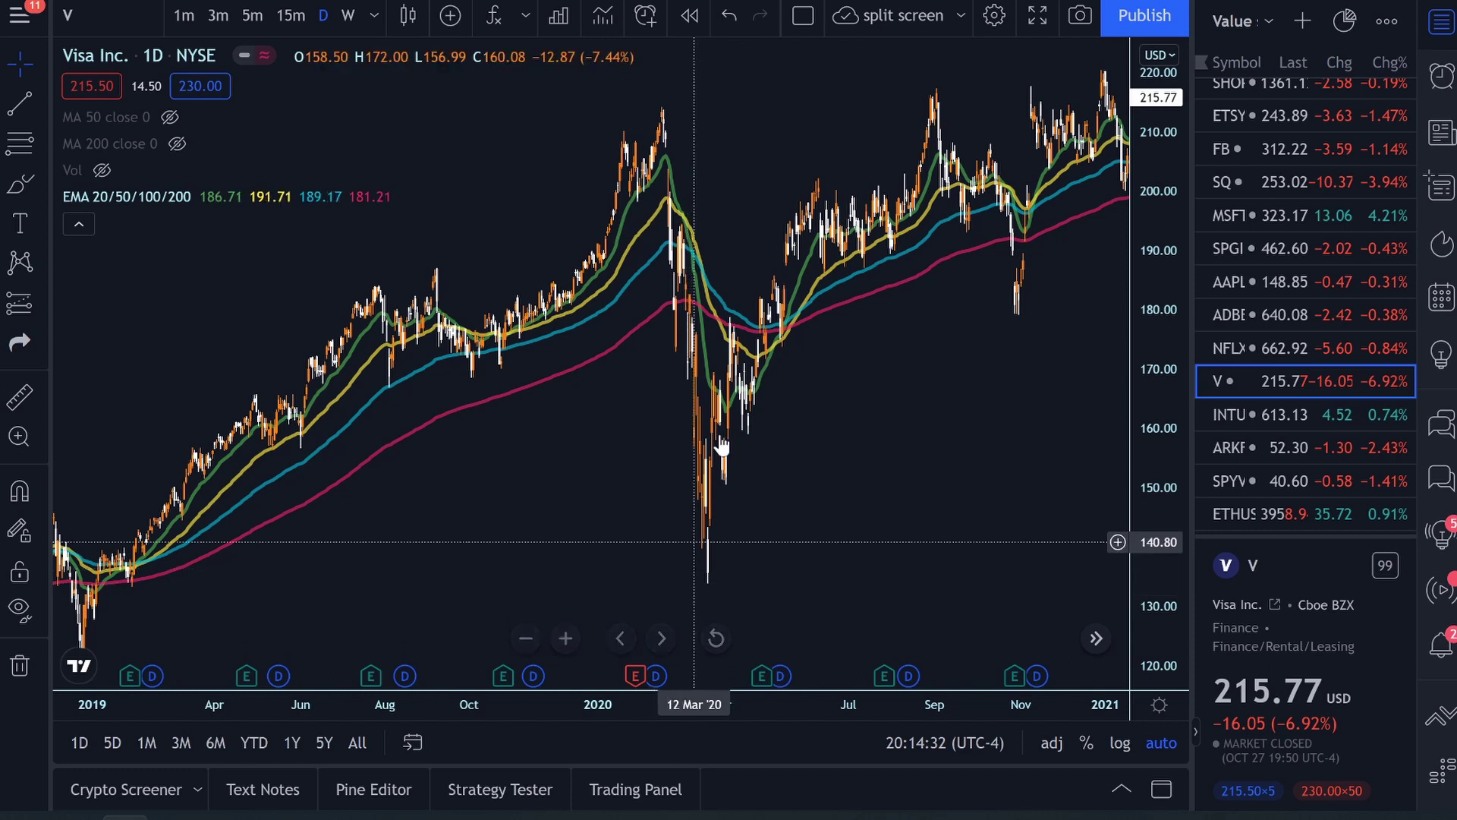
{"action": "scroll", "coordinate": [811, 239], "scroll_direction": "right", "scroll_amount": 10}
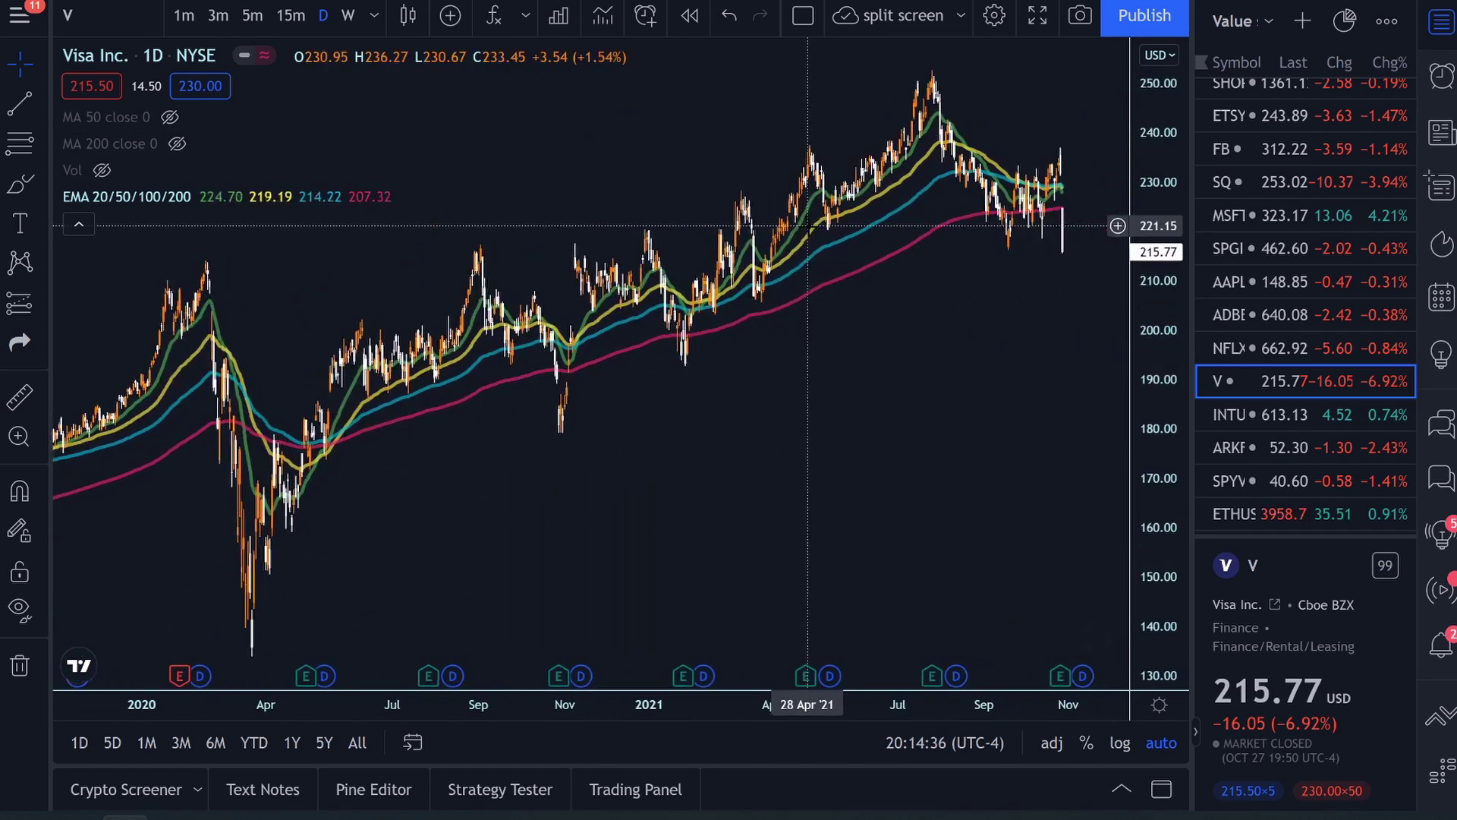
{"action": "scroll", "coordinate": [807, 225], "scroll_direction": "right", "scroll_amount": 3}
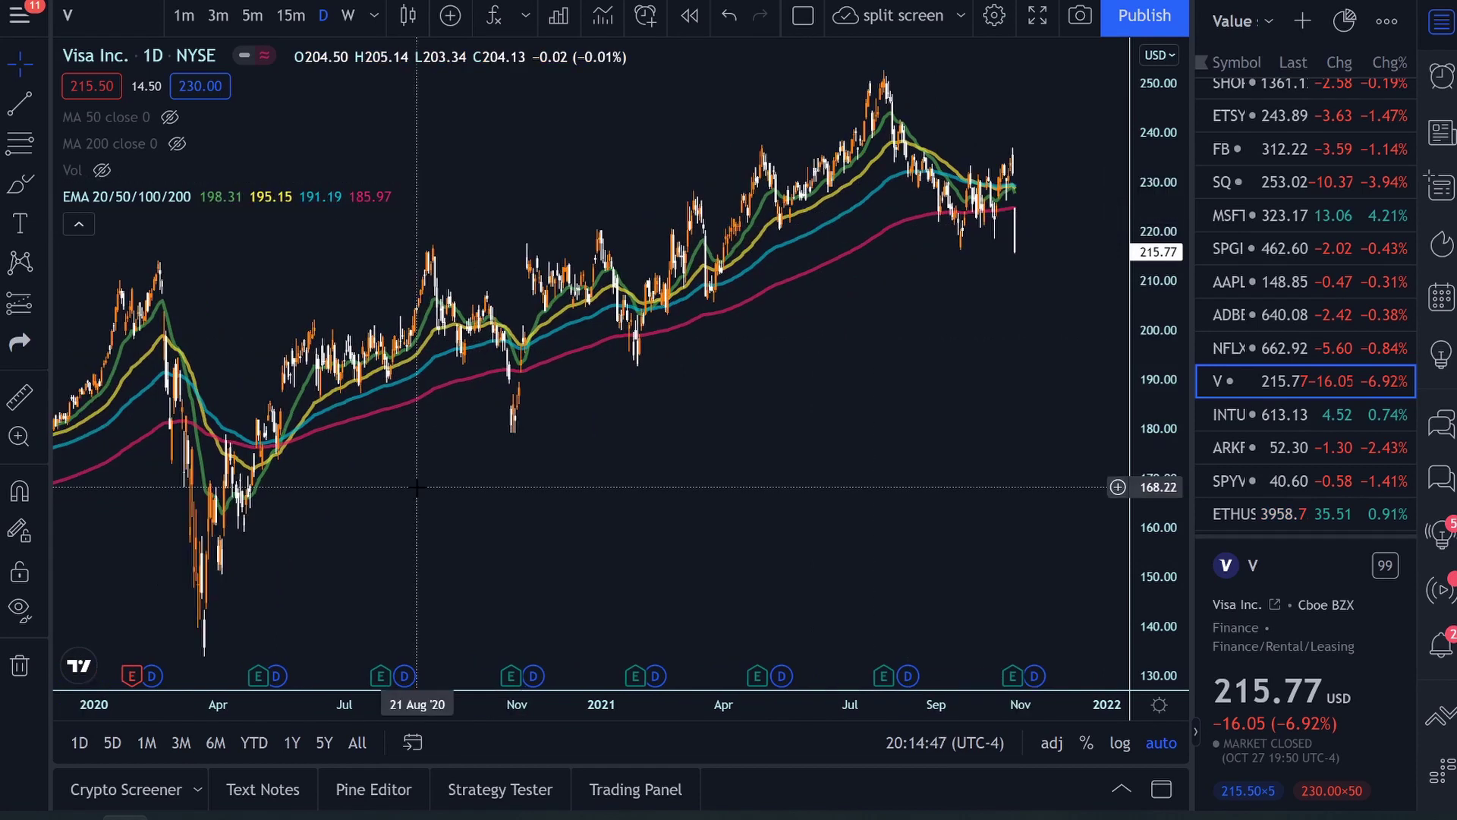